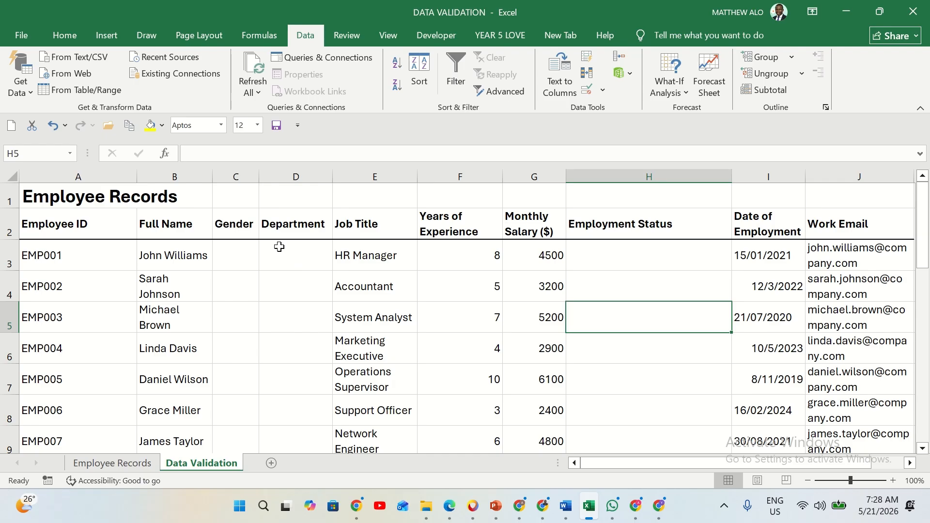
Examine the employee records table and the gender, department and employment status validation lists below it
scroll(335, 319, "down", 2)
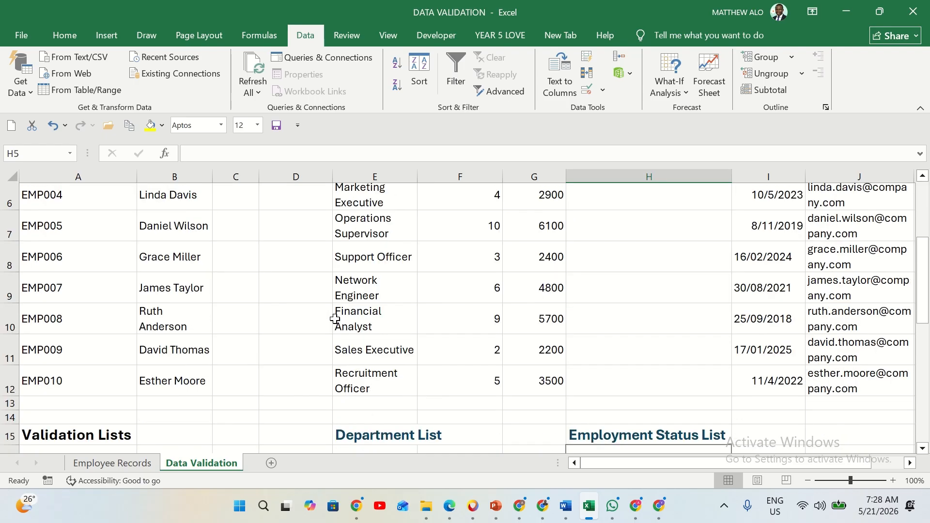
scroll(335, 318, "down", 1)
scroll(335, 318, "up", 2)
scroll(335, 319, "down", 4)
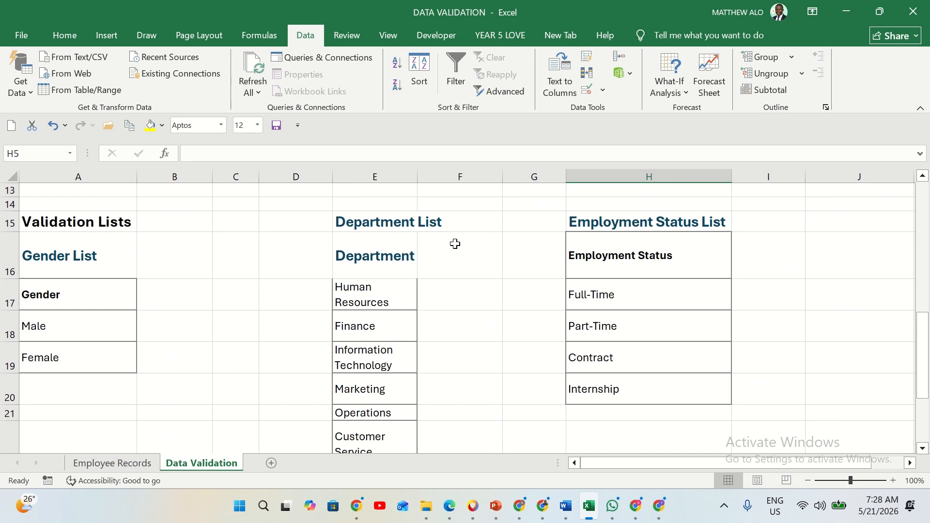
scroll(687, 242, "up", 4)
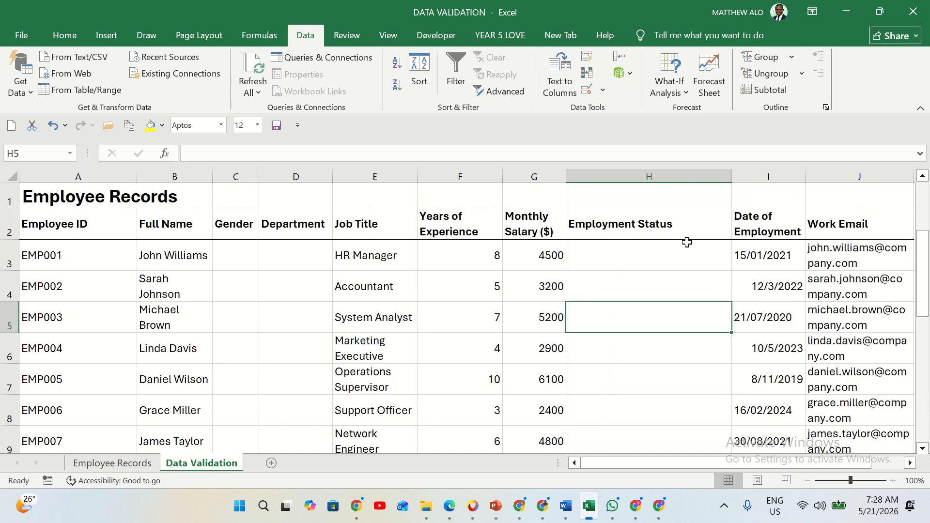
left_click(233, 246)
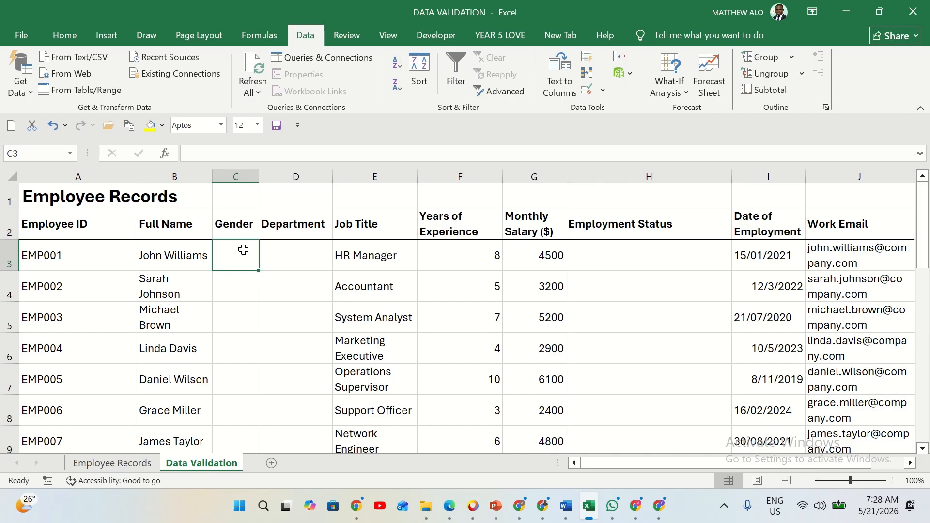
scroll(243, 250, "down", 2)
scroll(243, 254, "up", 2)
Start a data validation rule for the Gender cells C3:C12 with List as the allowed type
left_click_drag(245, 249, 243, 313)
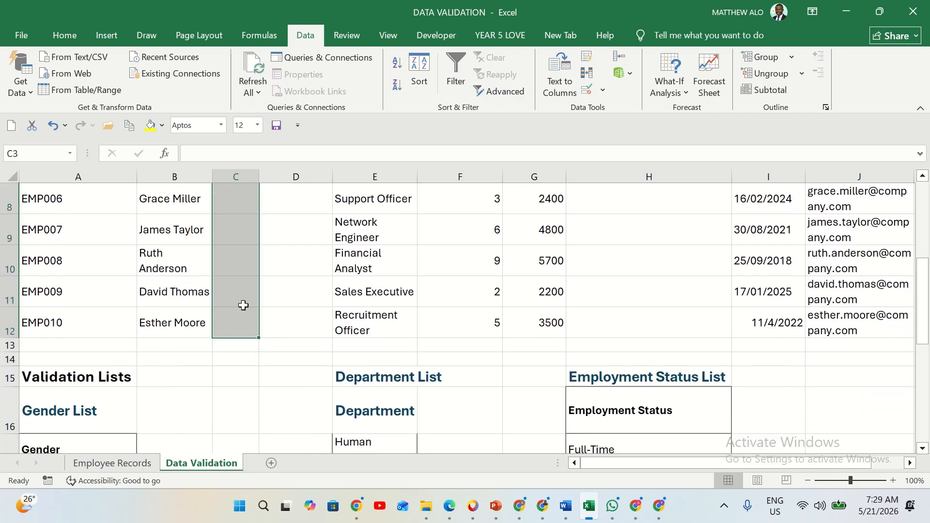
scroll(247, 297, "up", 3)
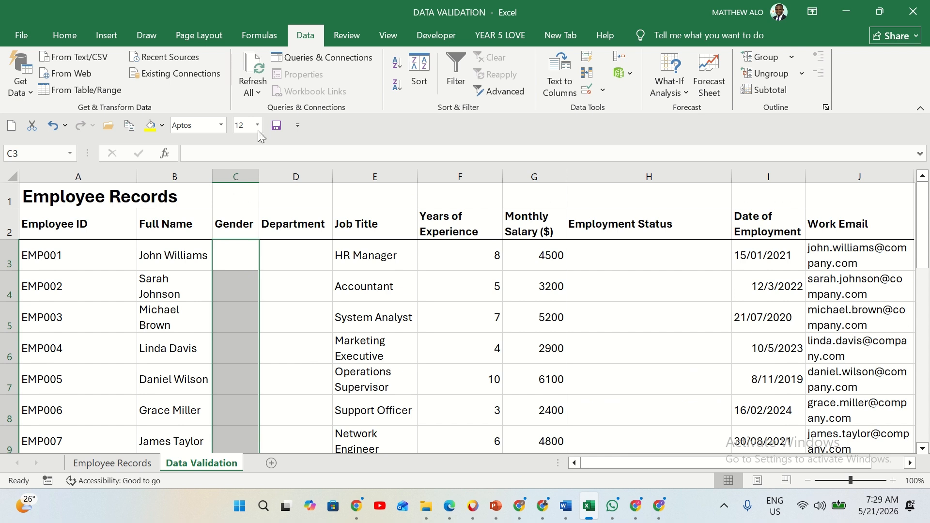
left_click(602, 91)
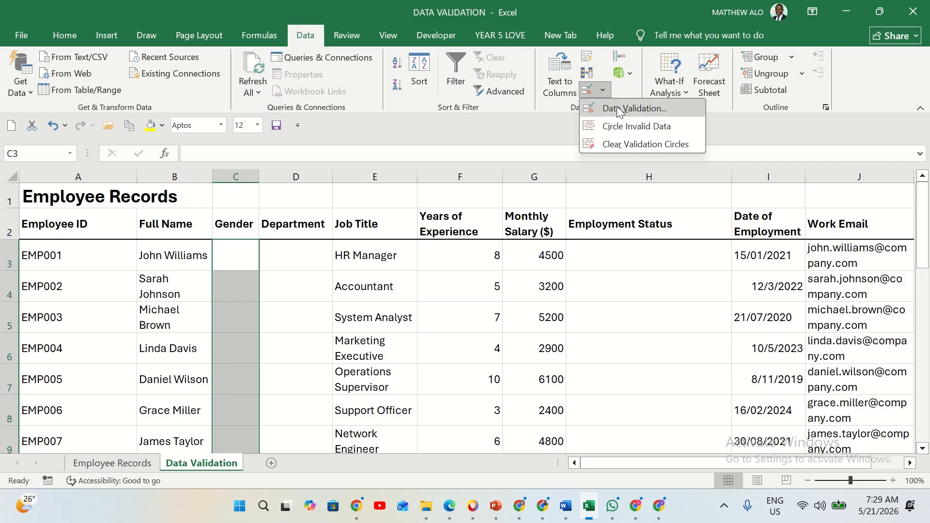
left_click(618, 109)
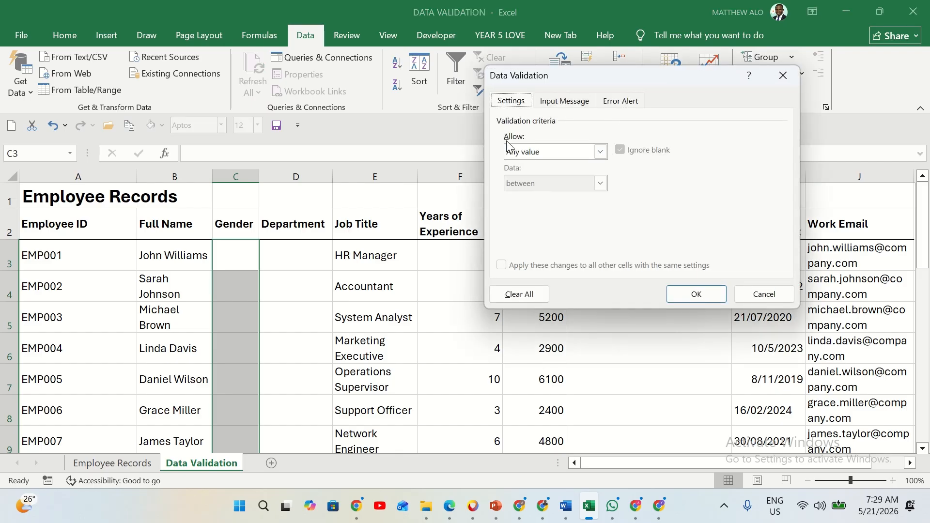
left_click(601, 151)
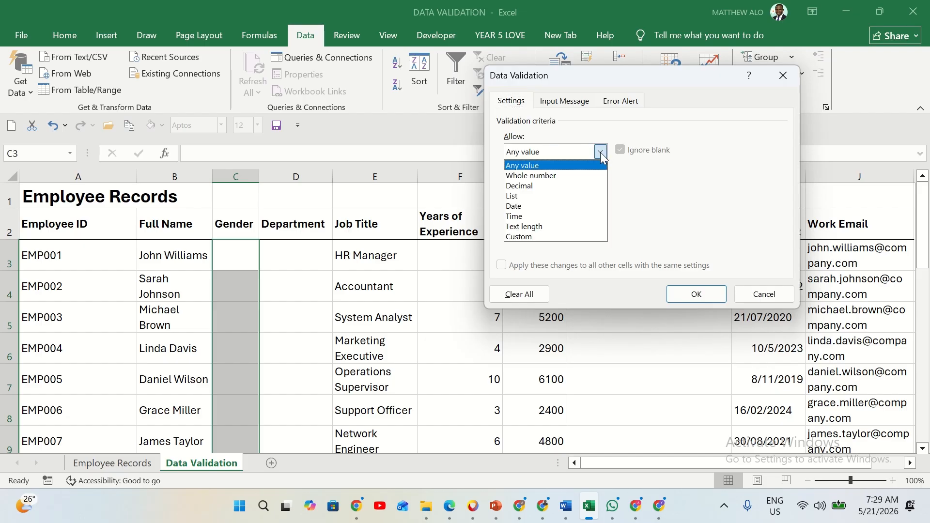
left_click(543, 196)
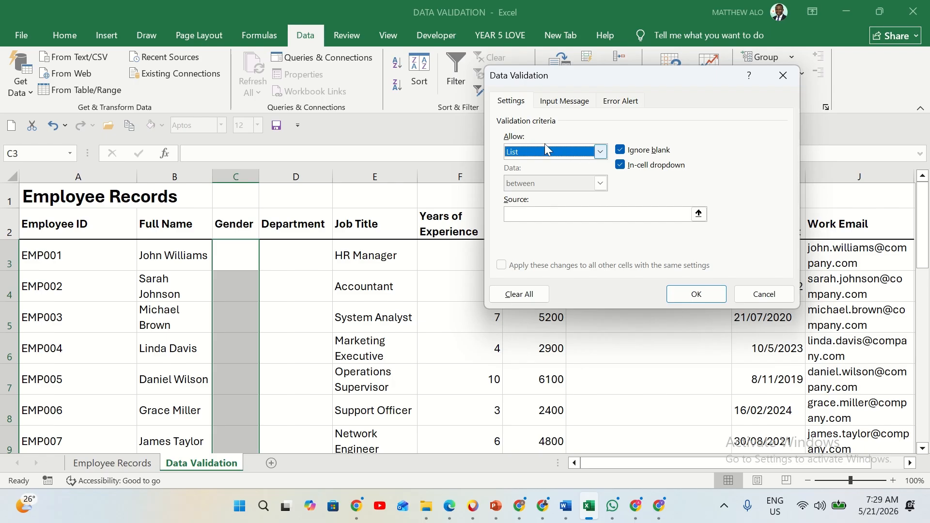
Set the rule's source to the Male and Female entries in A18:A19 and apply it to the Gender cells
left_click(548, 215)
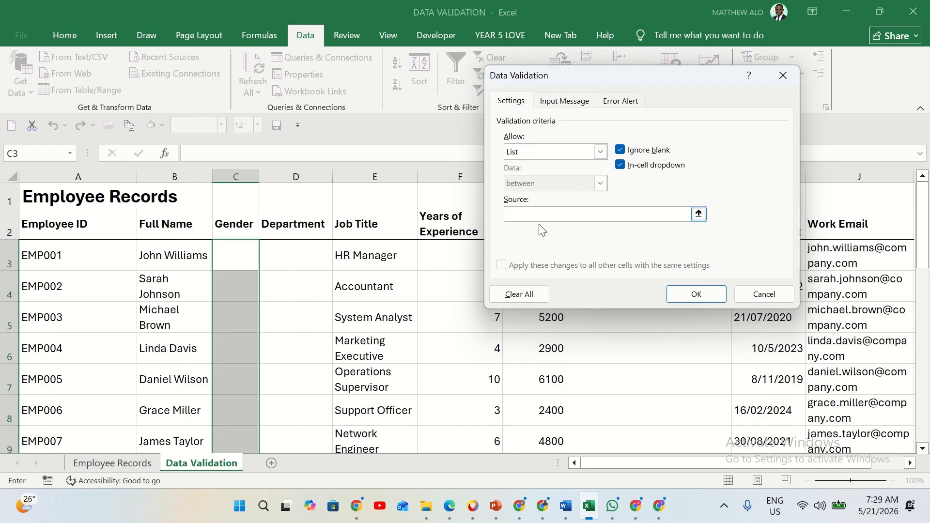
scroll(318, 365, "down", 3)
scroll(319, 365, "down", 3)
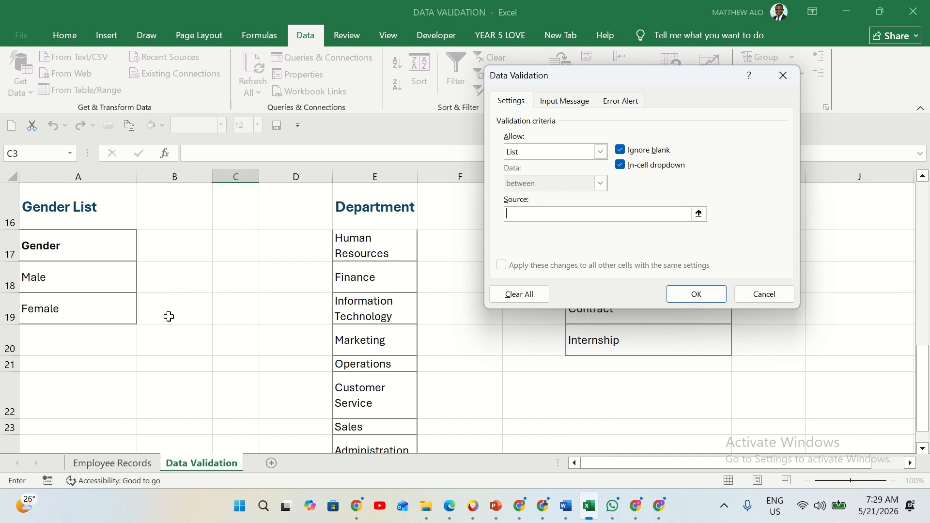
left_click(92, 275)
left_click_drag(92, 276, 79, 316)
scroll(320, 267, "up", 3)
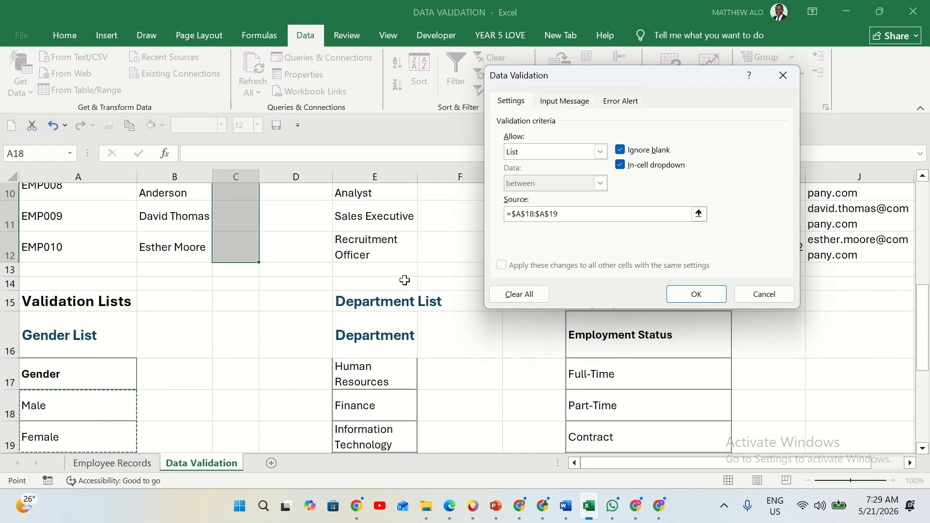
scroll(685, 265, "up", 3)
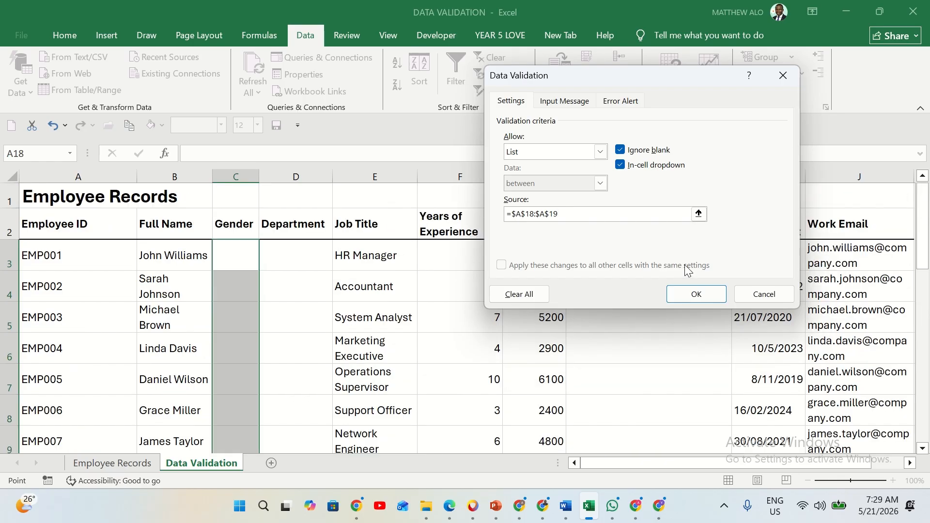
left_click(697, 295)
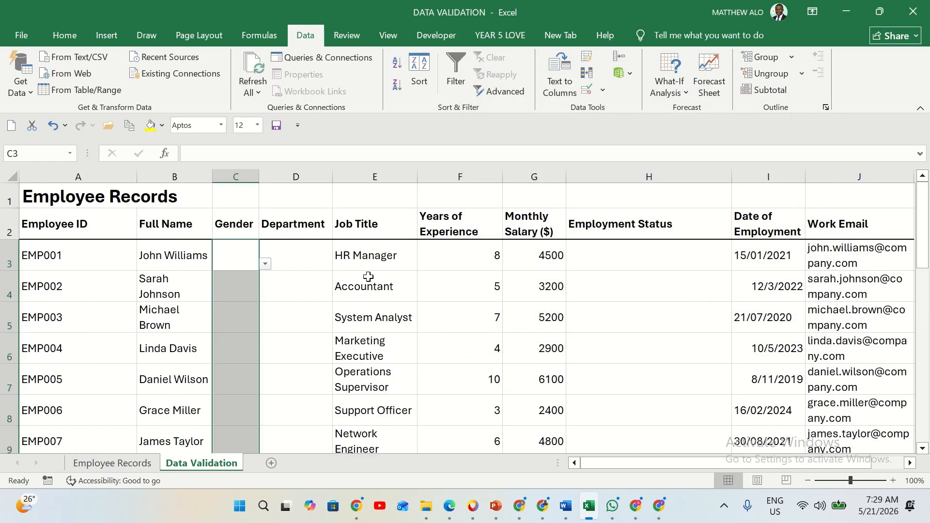
Choose Male for EMP001 in C3 and Female for EMP002 in C4 from the gender dropdowns
left_click(265, 264)
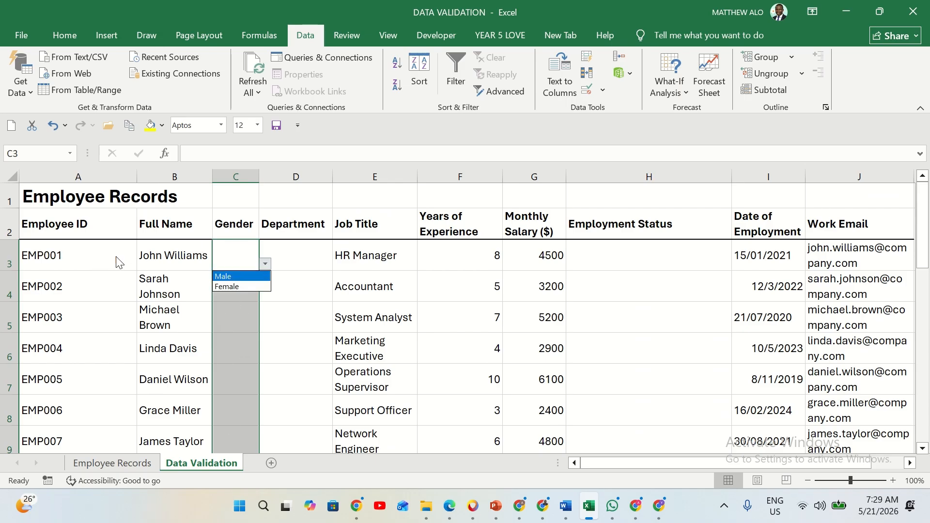
left_click(228, 275)
left_click(239, 285)
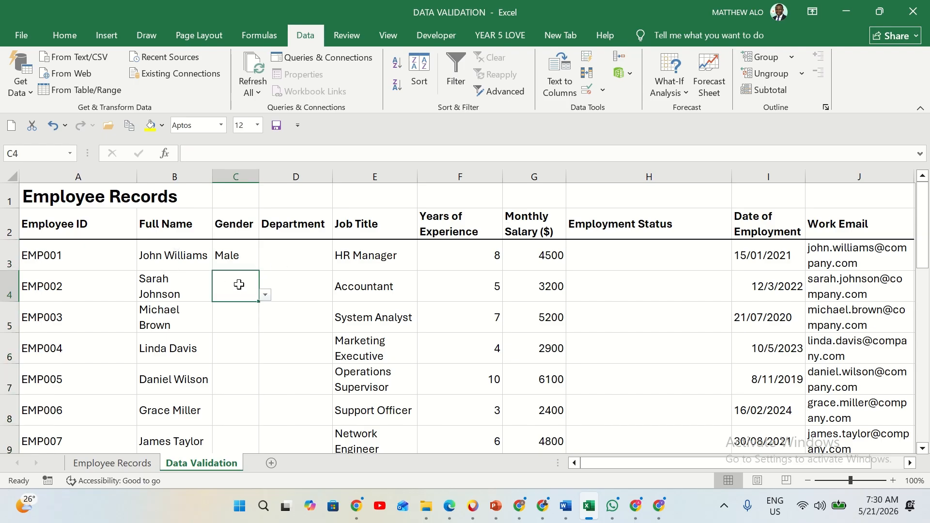
left_click(266, 296)
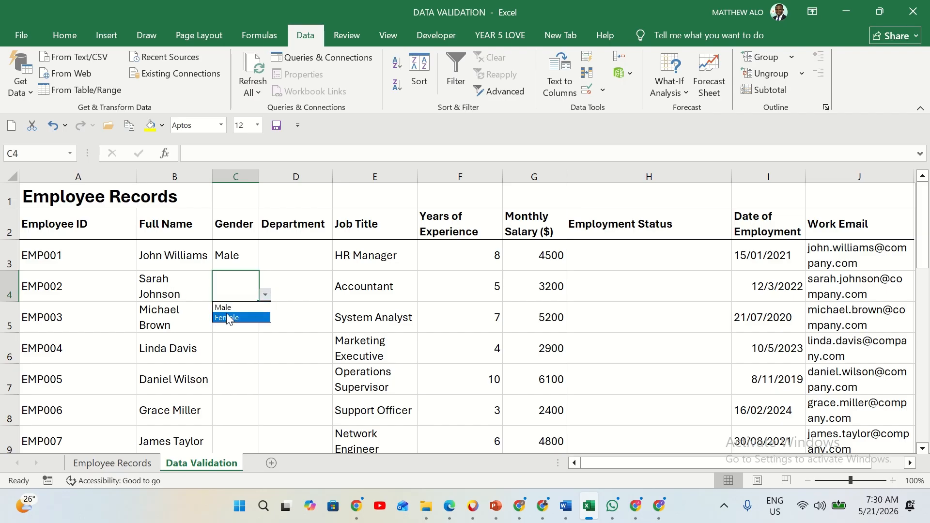
left_click(228, 316)
Choose Male for EMP003 in C5 and Female for EMP004 in C6 from the gender dropdowns
left_click(236, 317)
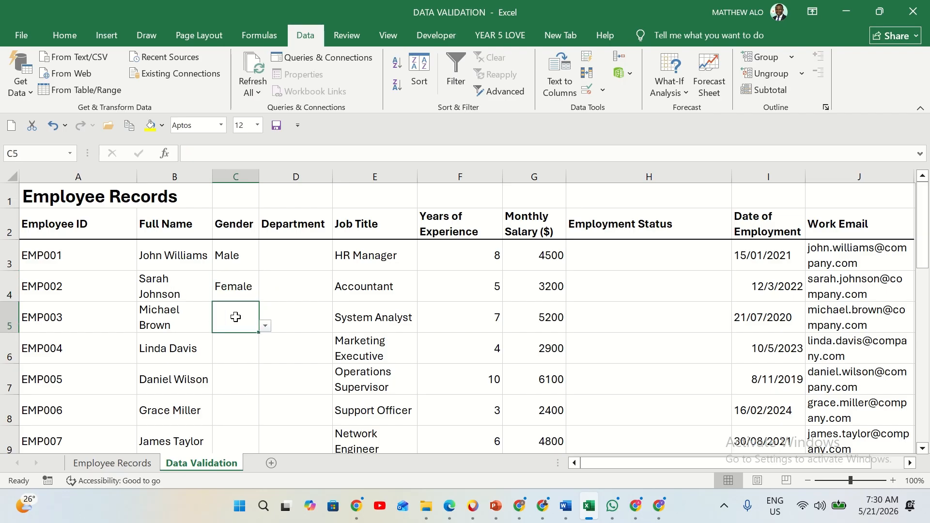
left_click(266, 327)
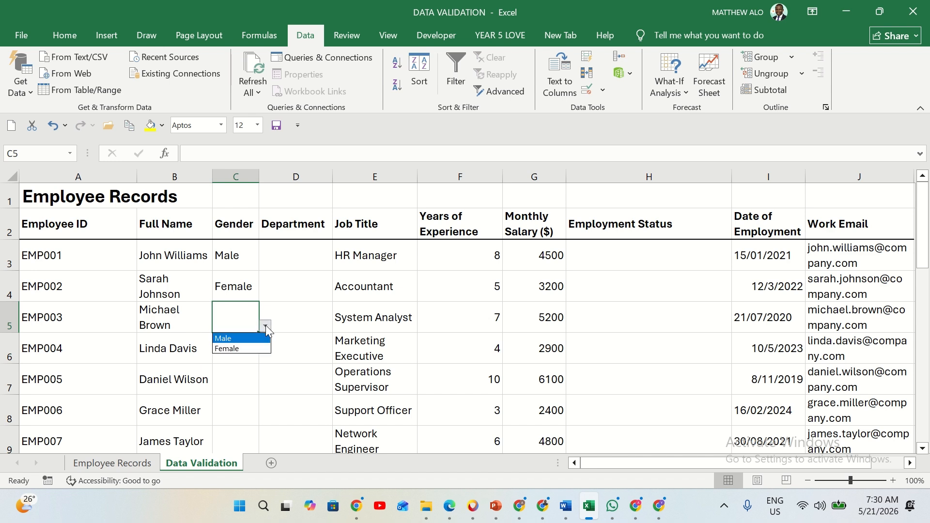
left_click(235, 338)
left_click(241, 348)
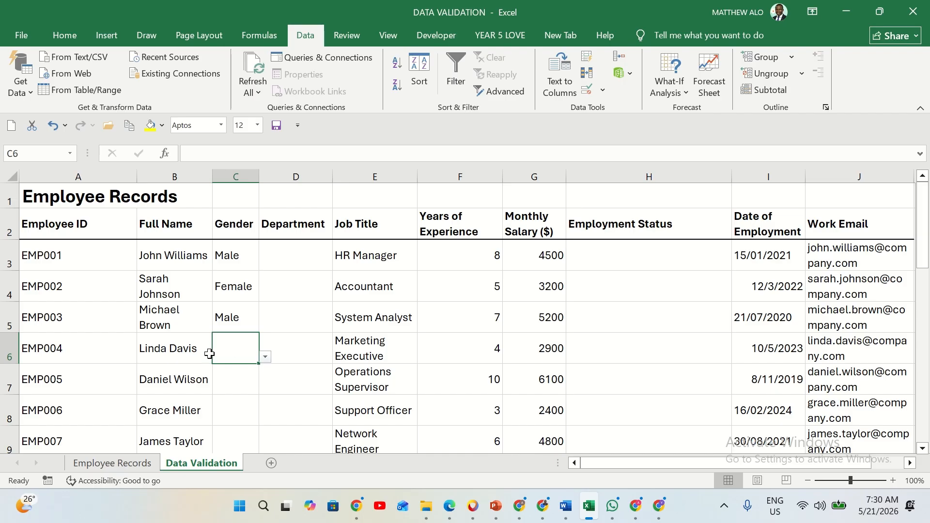
left_click(266, 358)
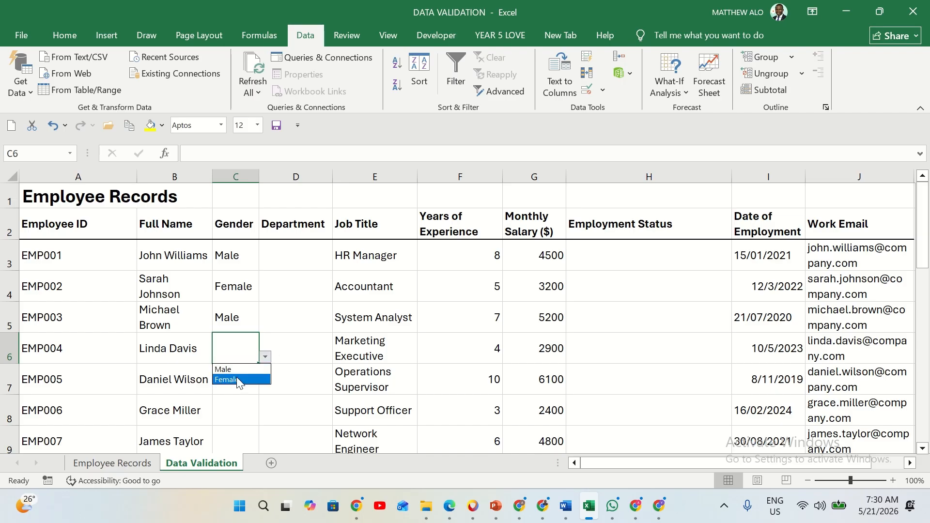
left_click(235, 380)
Choose Male for EMP005 in C7 and Female for EMP006 in C8 from the gender dropdowns
left_click(241, 381)
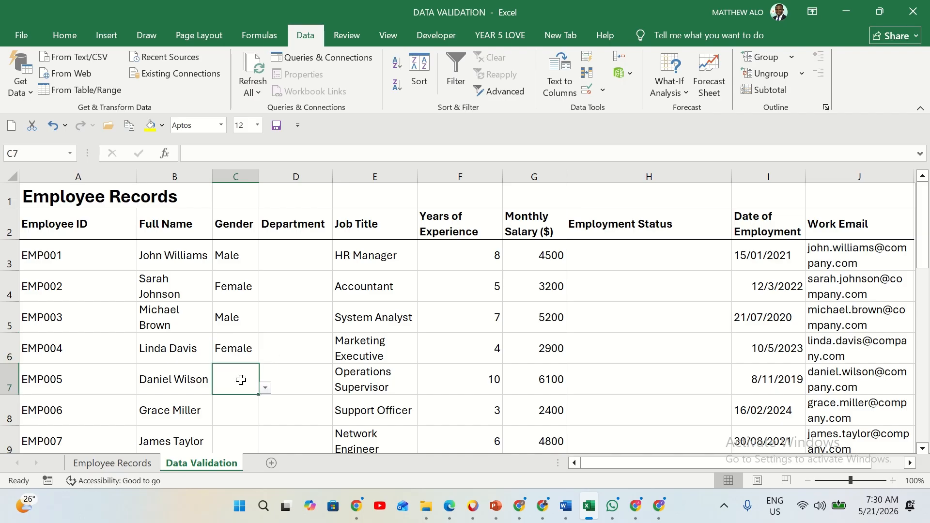
left_click(266, 388)
left_click(232, 400)
scroll(234, 388, "down", 1)
left_click(233, 331)
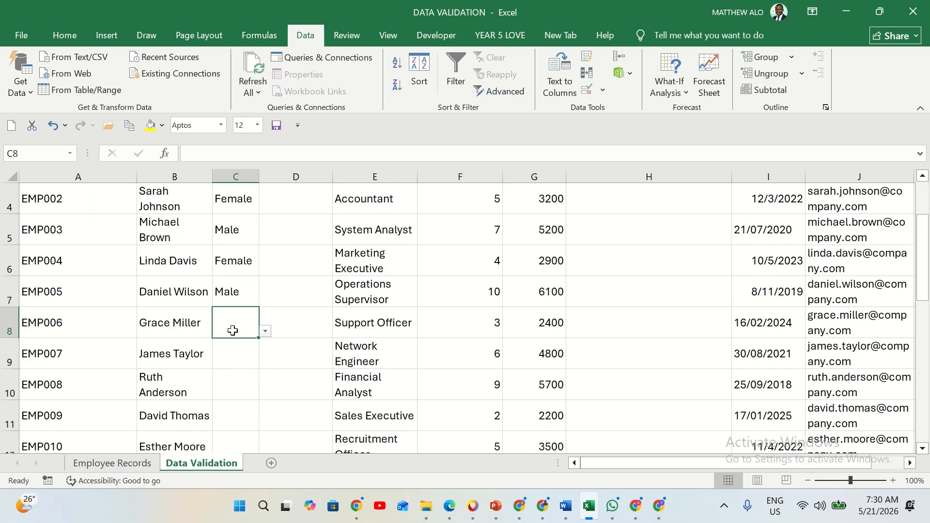
left_click(266, 332)
left_click(234, 354)
Choose Male for EMP007 in C9 and Female for EMP008 in C10 from the gender dropdowns
left_click(225, 358)
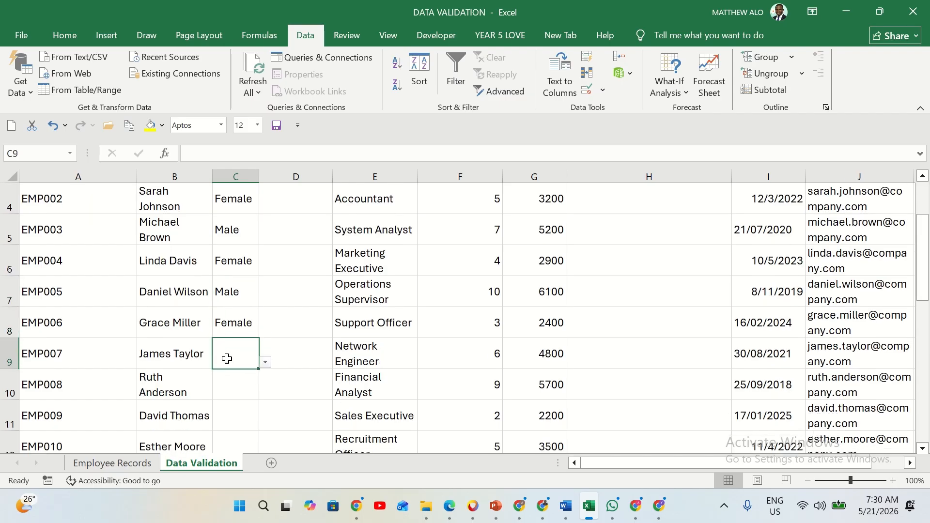
left_click(268, 363)
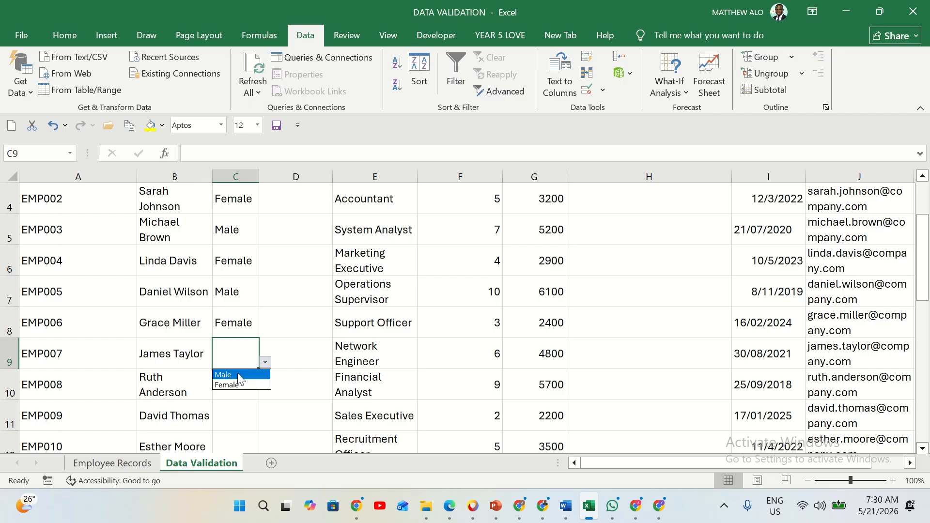
left_click(241, 375)
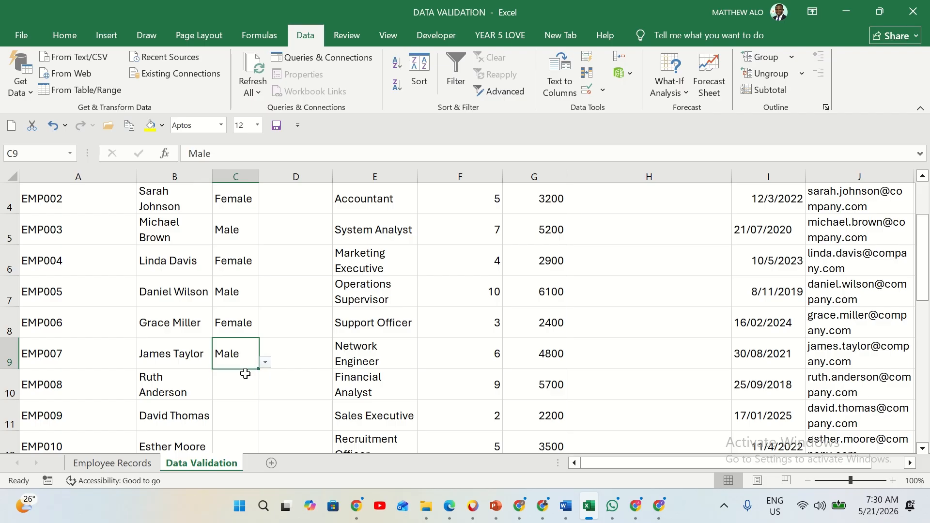
left_click(246, 378)
scroll(245, 378, "down", 1)
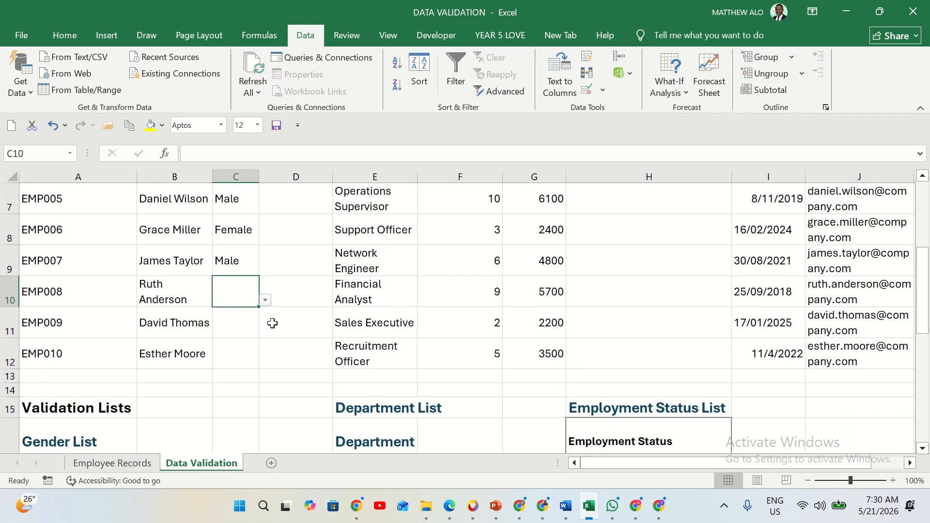
left_click(266, 302)
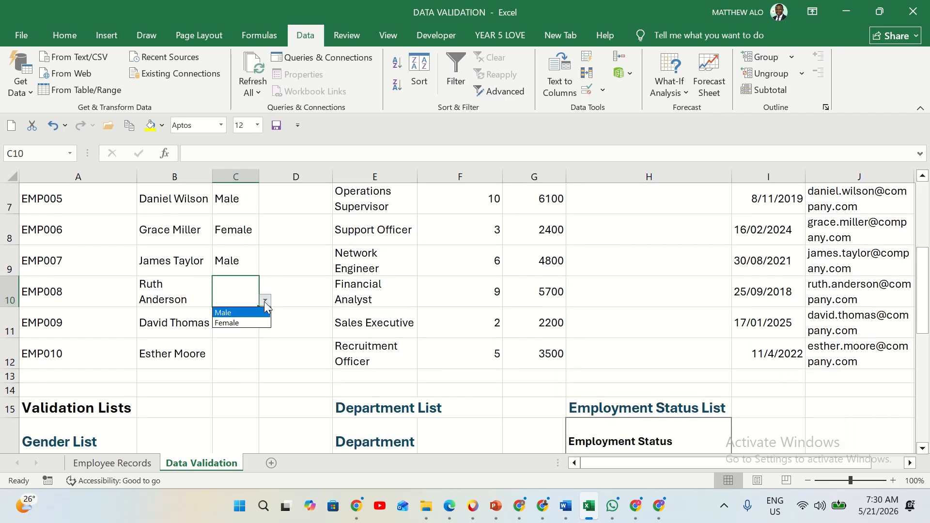
left_click(235, 323)
Choose Male for EMP009 in C11 and Female for EMP010 in C12 from the gender dropdowns
left_click(240, 324)
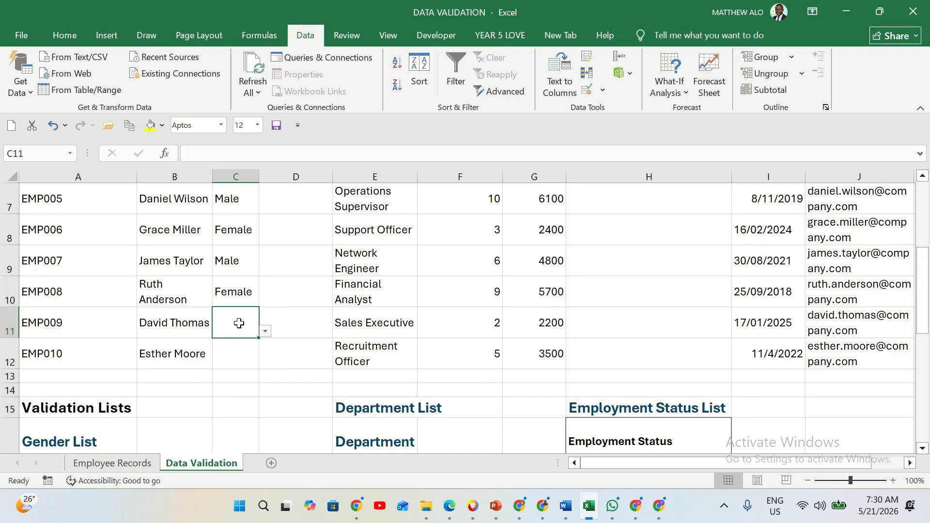
left_click(266, 332)
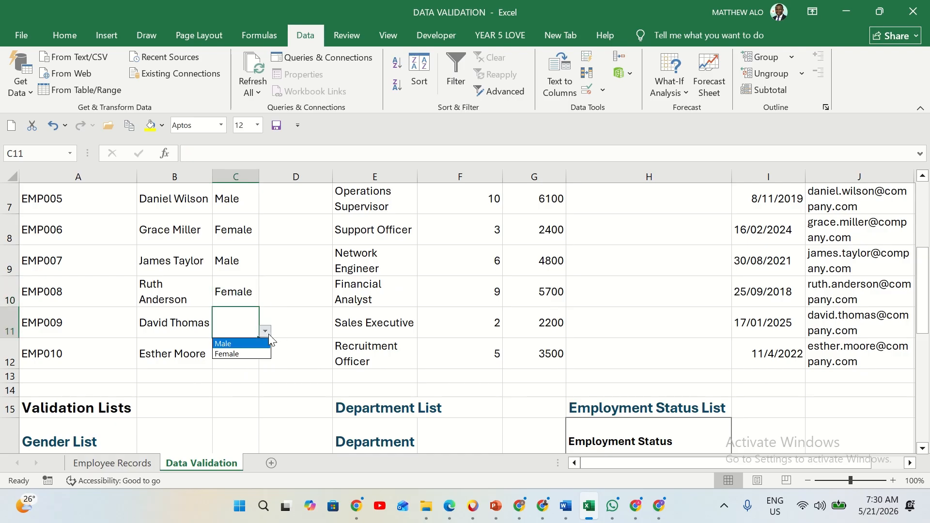
left_click(241, 343)
left_click(241, 348)
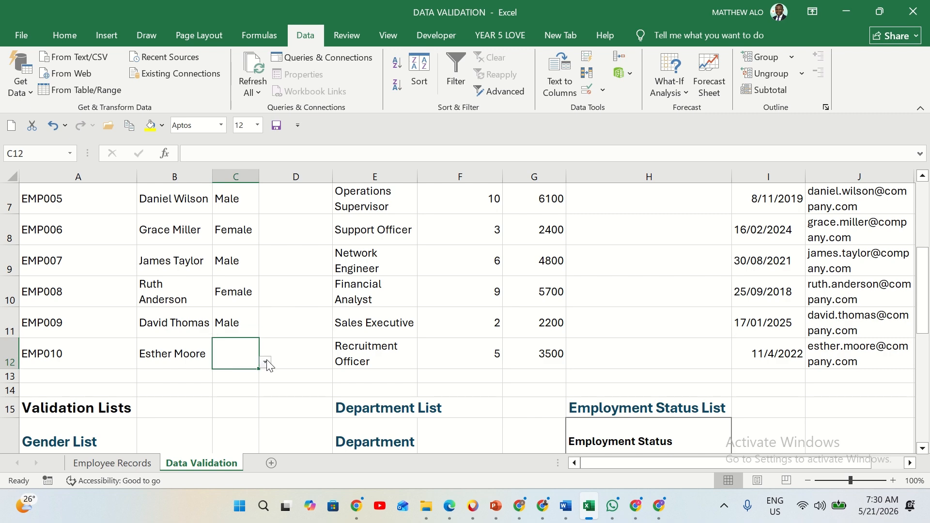
left_click(266, 363)
left_click(238, 385)
Set the data validation for the Department cells D3:D12 to allow a List
scroll(327, 339, "up", 2)
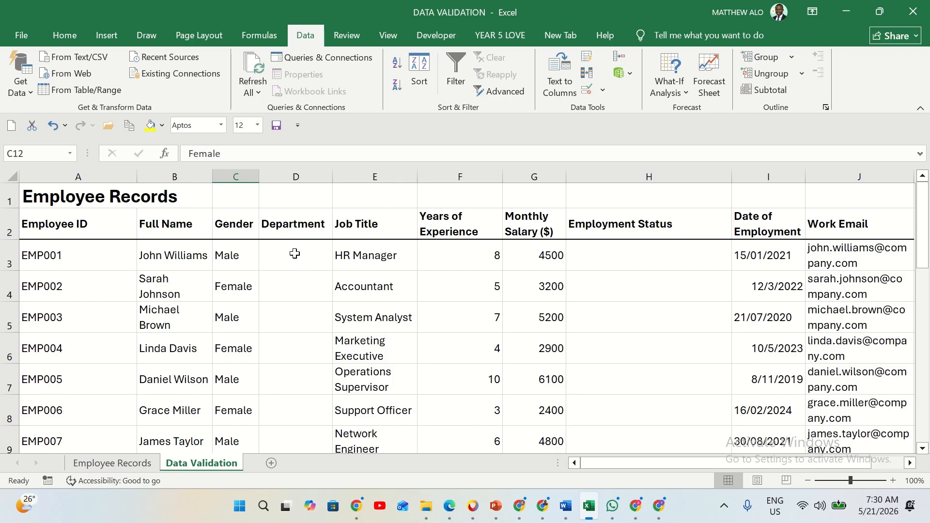
mouse_move(296, 253)
left_mouse_down()
mouse_move(300, 492)
mouse_move(307, 405)
left_mouse_up()
scroll(314, 393, "up", 2)
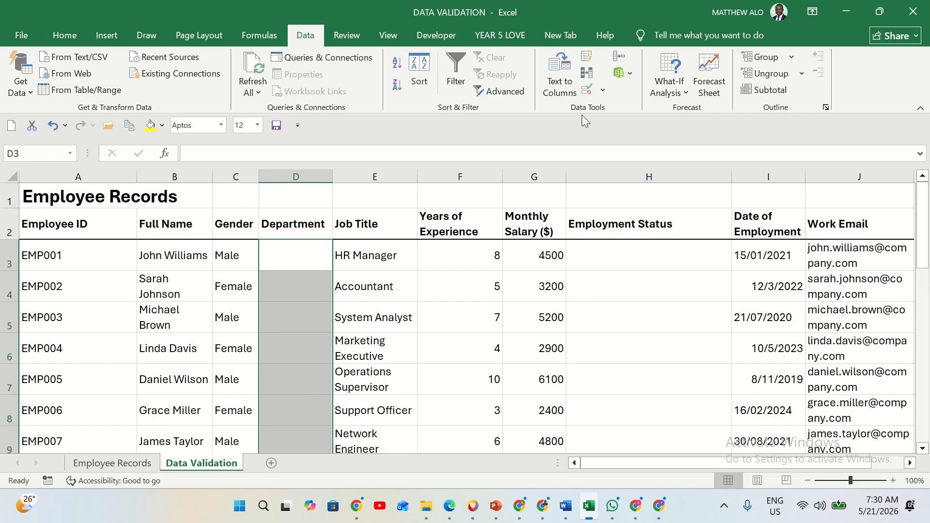
left_click(604, 90)
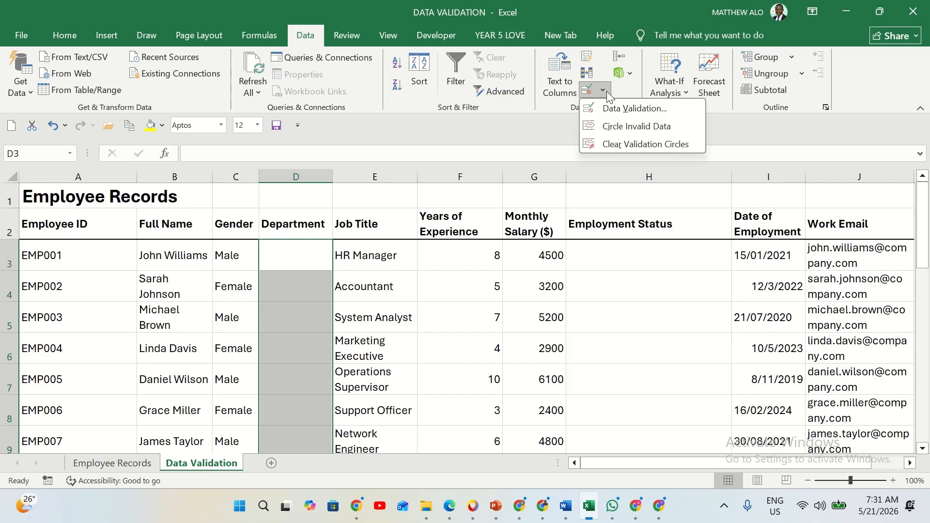
left_click(625, 109)
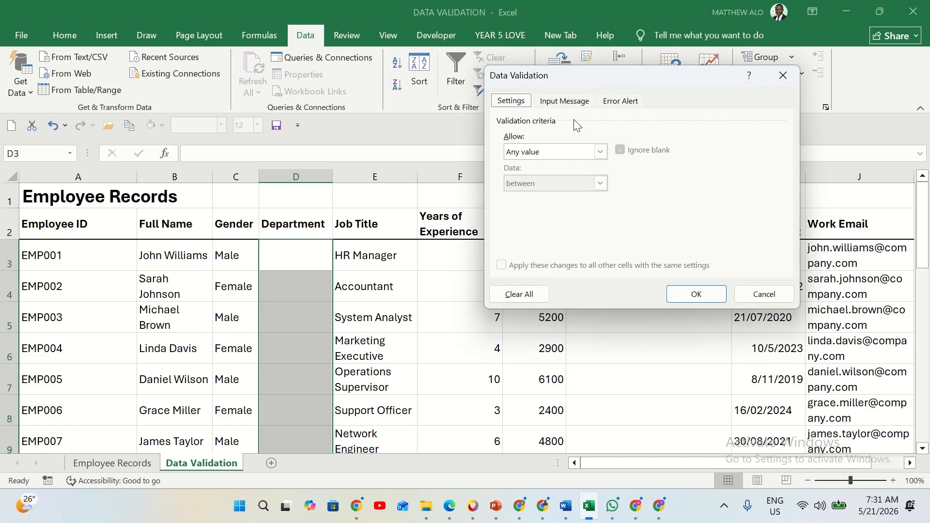
left_click(604, 151)
left_click(529, 195)
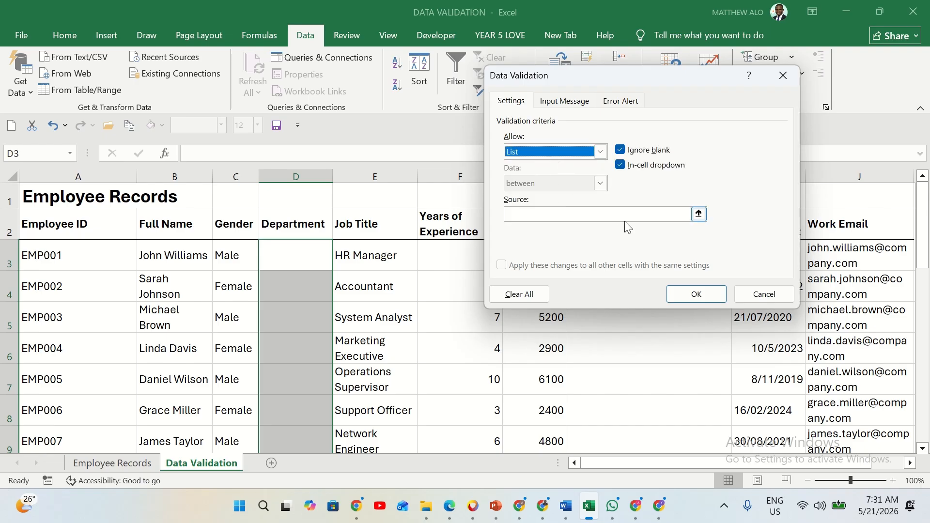
Use the department names in E17:E24 as the list source and apply the validation to the Department cells
left_click(563, 214)
scroll(305, 321, "down", 5)
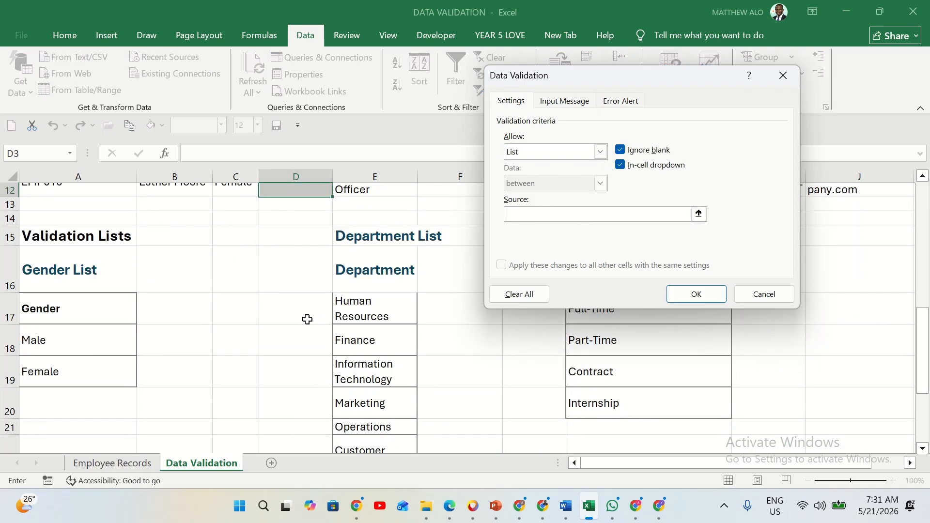
scroll(364, 291, "up", 5)
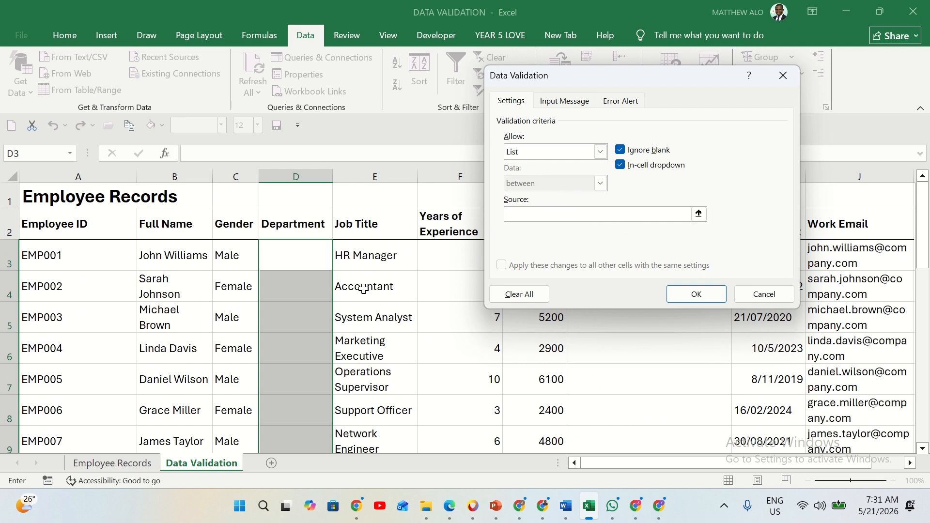
scroll(363, 289, "down", 5)
left_click_drag(362, 246, 390, 393)
scroll(390, 392, "up", 5)
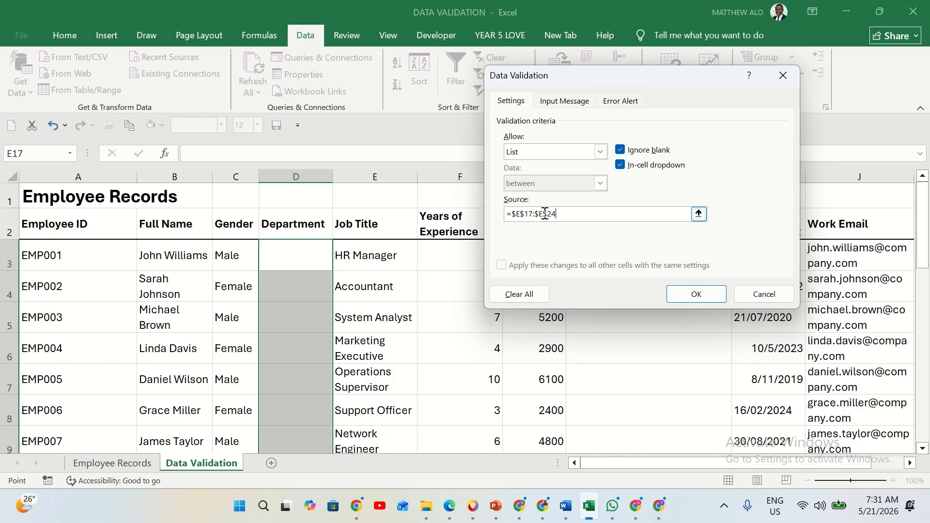
scroll(411, 372, "down", 1)
scroll(411, 372, "down", 5)
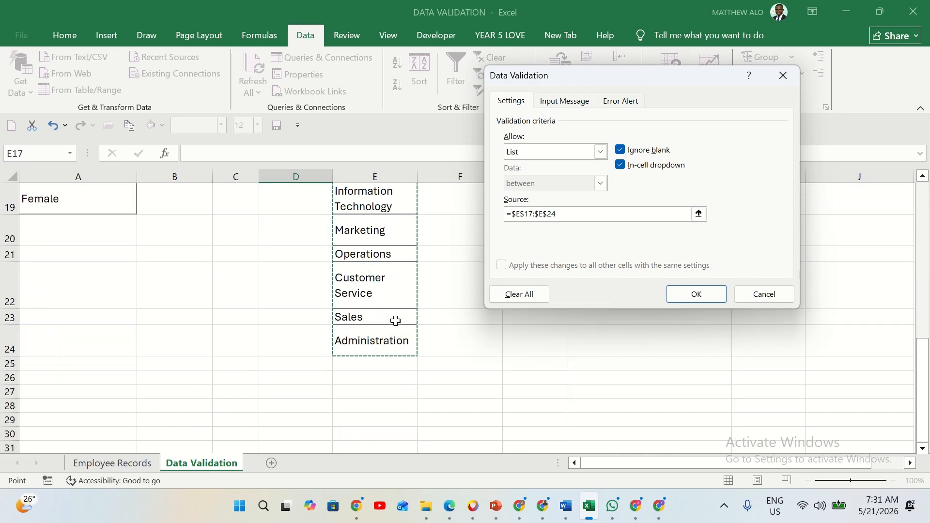
scroll(394, 320, "up", 3)
scroll(434, 284, "up", 2)
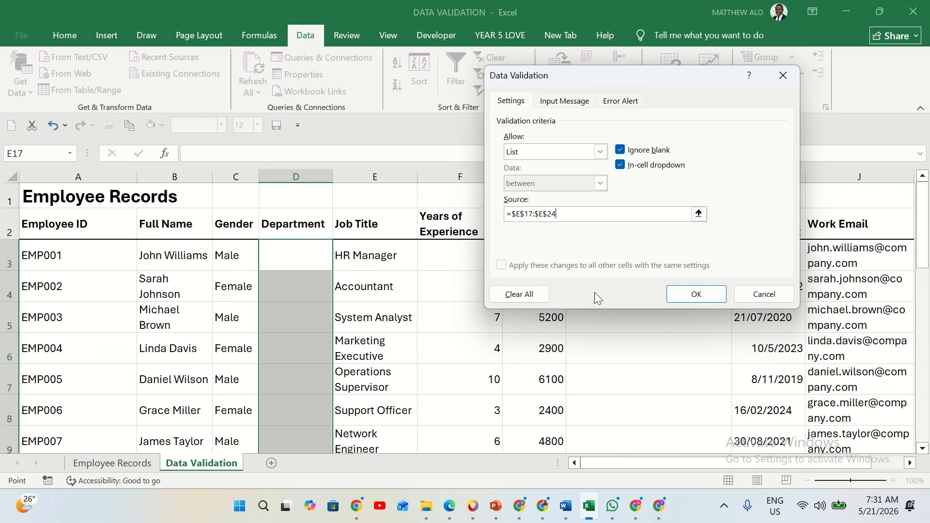
left_click(698, 295)
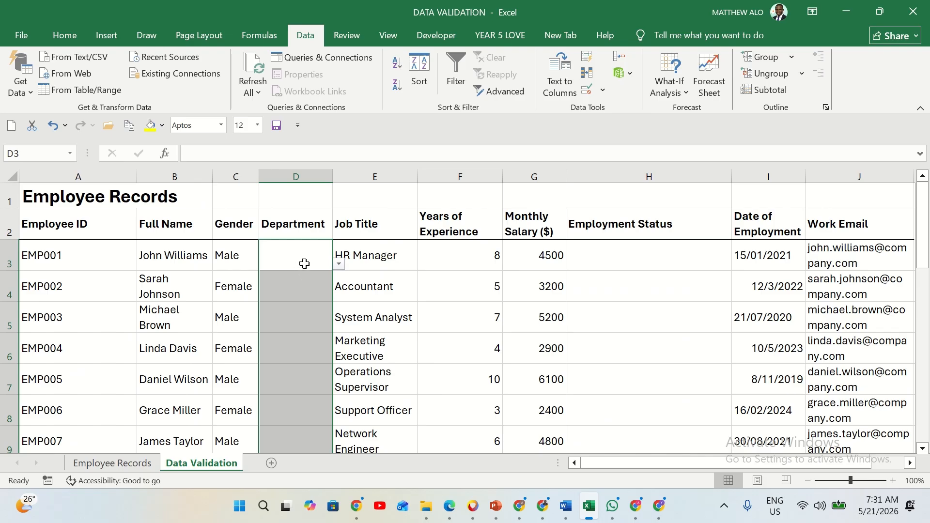
Choose Information Technology for EMP001 in D3 and Marketing for EMP002 in D4 from the department dropdowns
left_click(322, 262)
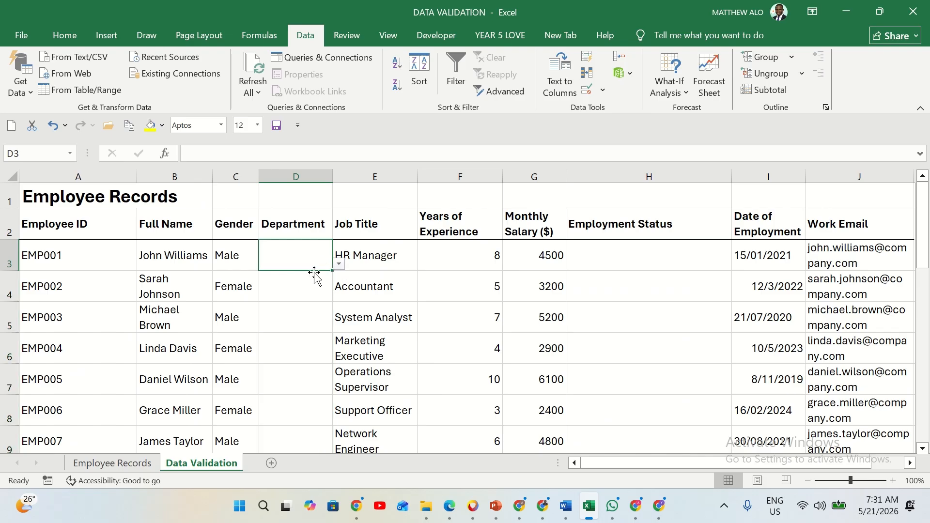
left_click(339, 265)
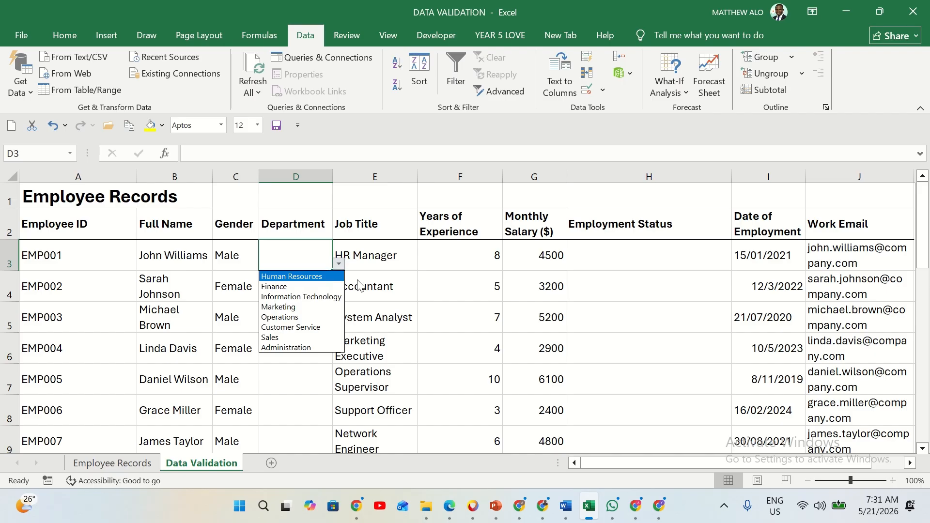
left_click(313, 297)
left_click(296, 283)
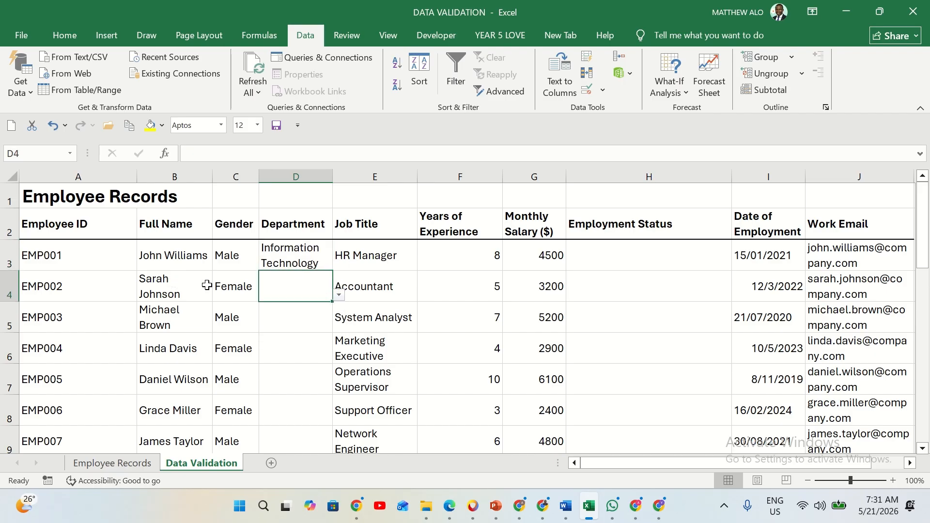
left_click(339, 296)
left_click(295, 337)
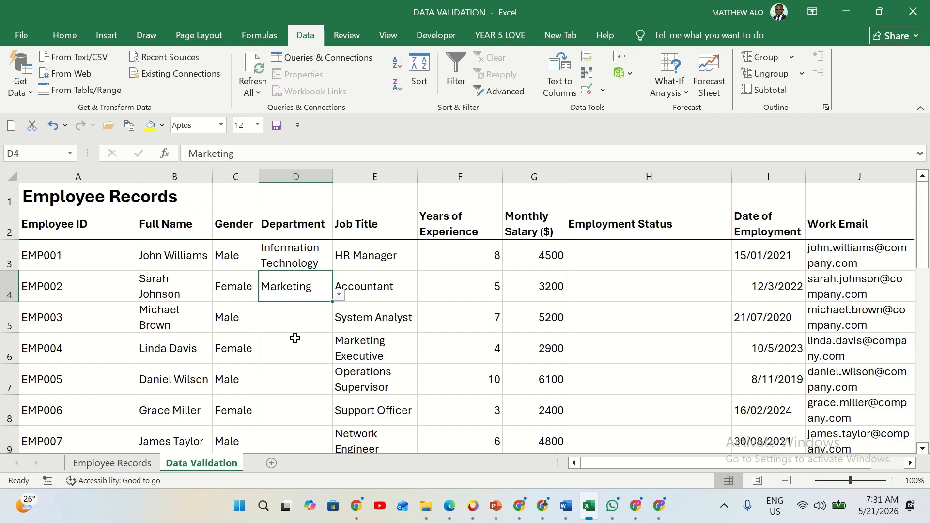
Choose Operations for EMP003 in D5 and Customer Service for EMP004 in D6 from the department dropdowns
left_click(303, 325)
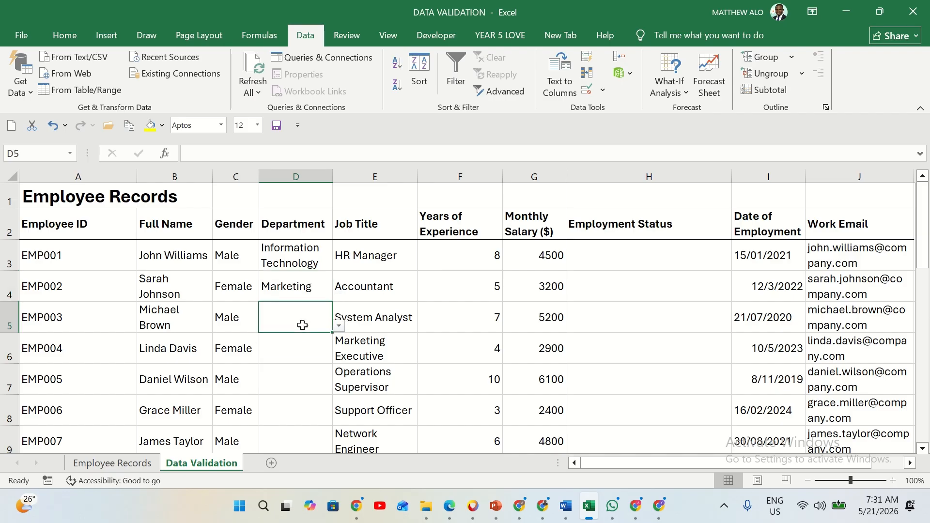
left_click(339, 326)
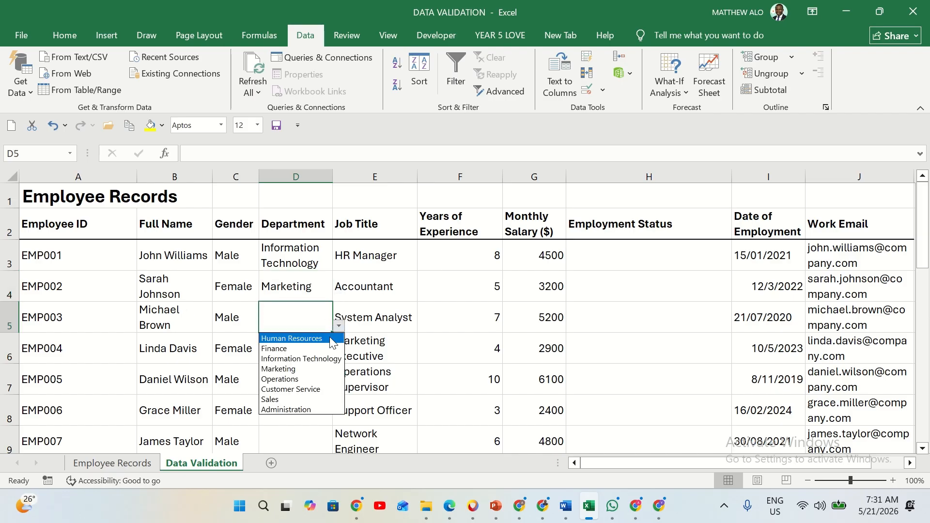
left_click(305, 376)
left_click(294, 352)
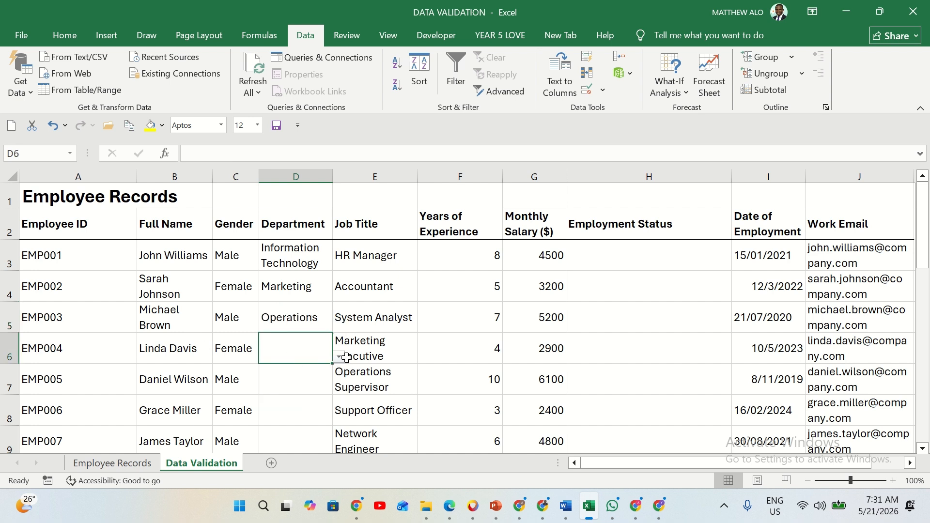
left_click(338, 358)
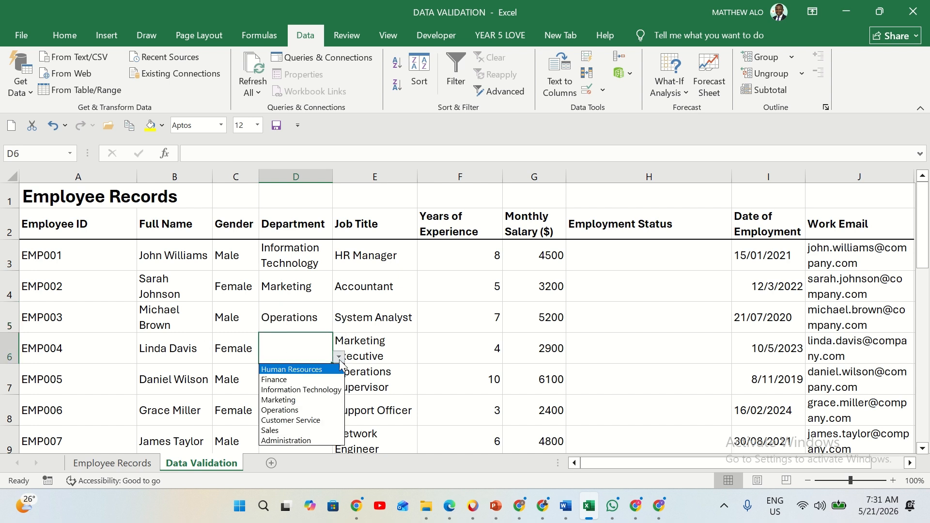
left_click(304, 421)
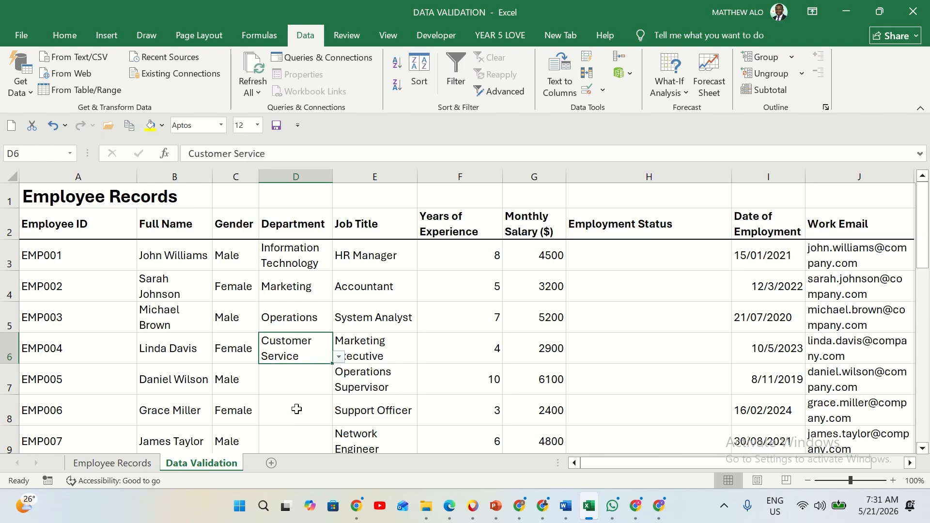
Choose Administration for EMP005 in D7 and Customer Service for EMP006 in D8 from the department dropdowns
left_click(301, 376)
scroll(302, 376, "down", 1)
scroll(302, 376, "down", 1)
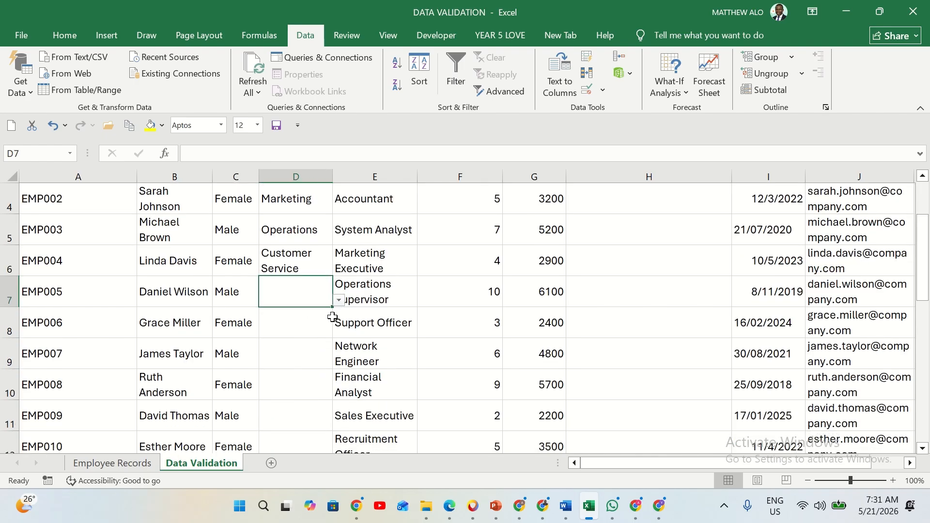
left_click(339, 300)
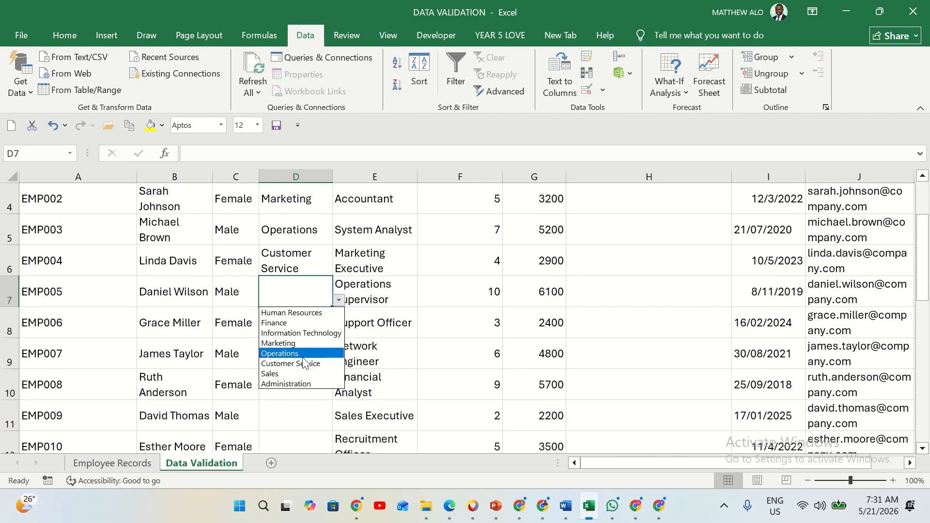
left_click(301, 384)
left_click(301, 328)
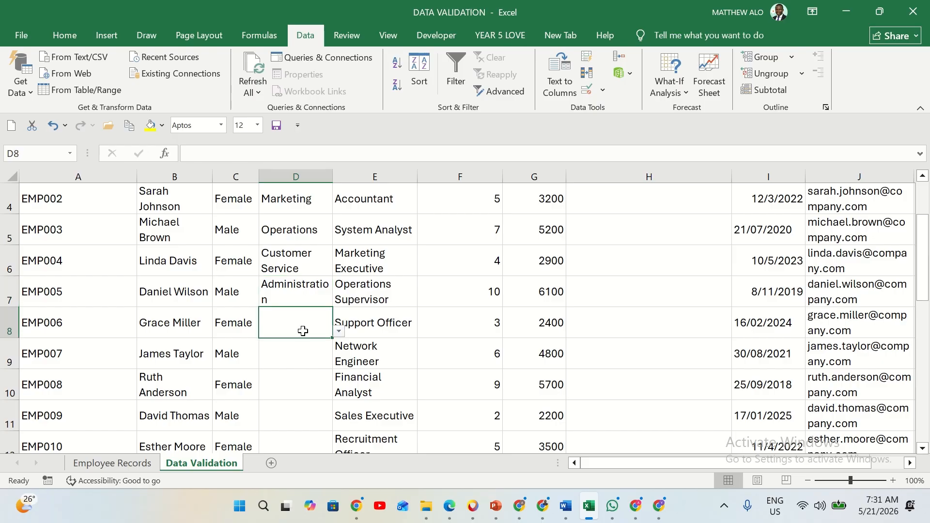
left_click(339, 332)
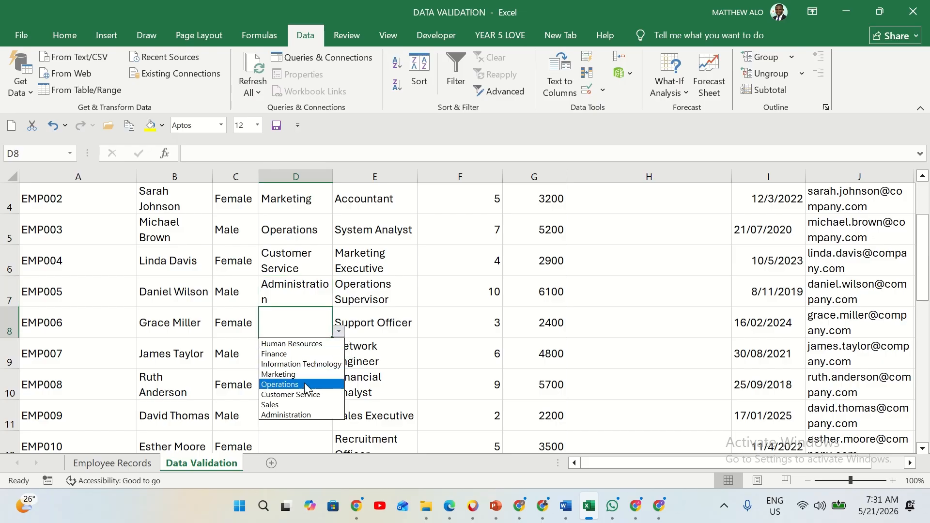
left_click(305, 395)
Choose Finance for EMP007 in D9 and Administration for EMP008 in D10 from the department dropdowns
left_click(302, 358)
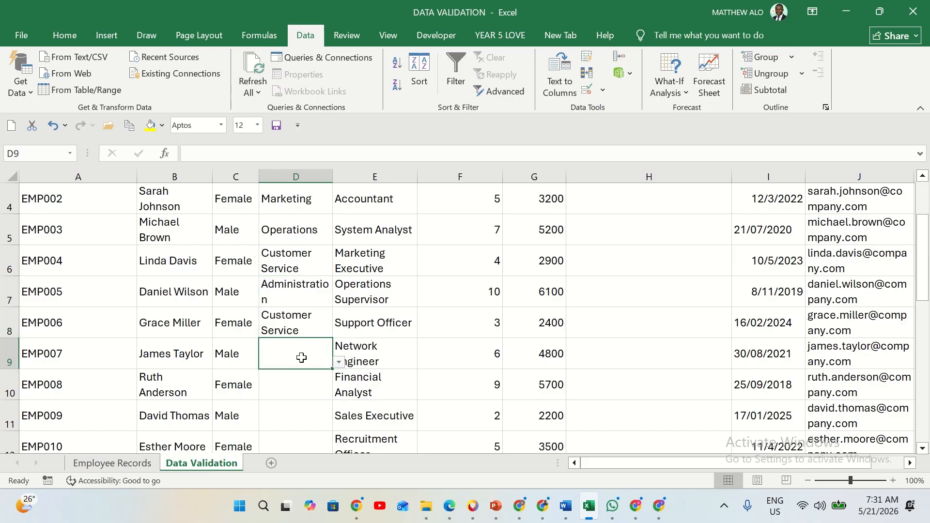
left_click(339, 363)
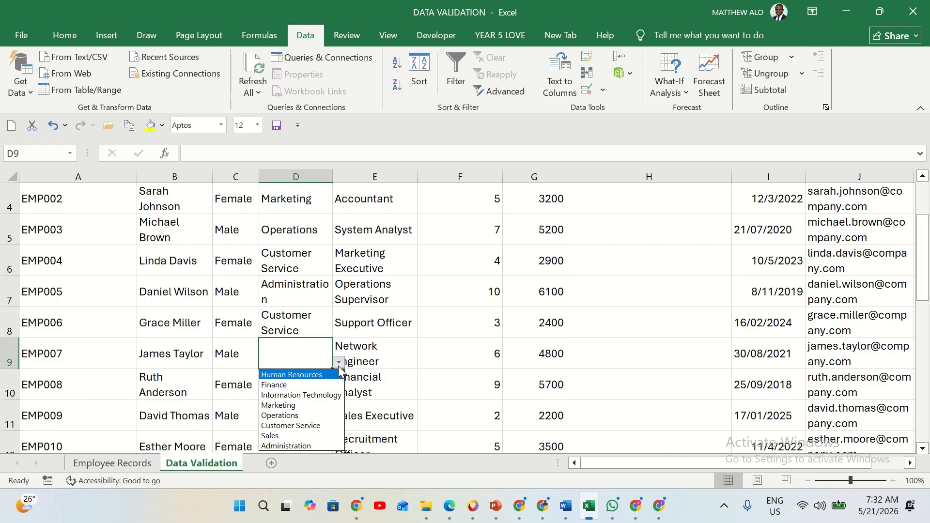
left_click(291, 385)
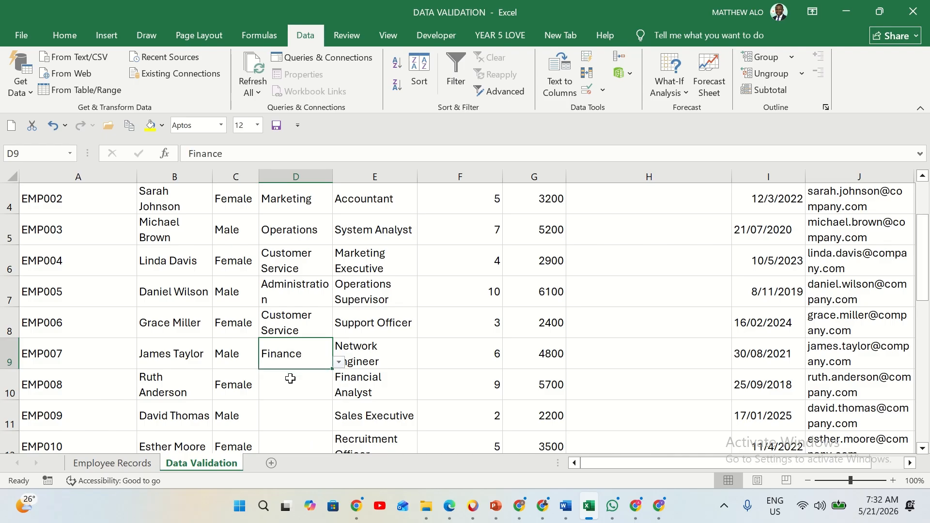
left_click(292, 381)
scroll(293, 381, "down", 1)
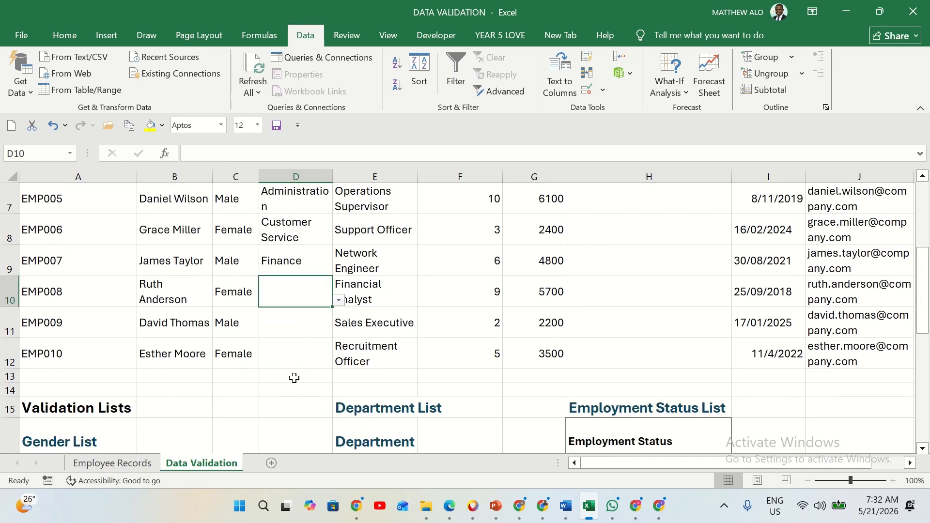
left_click(339, 301)
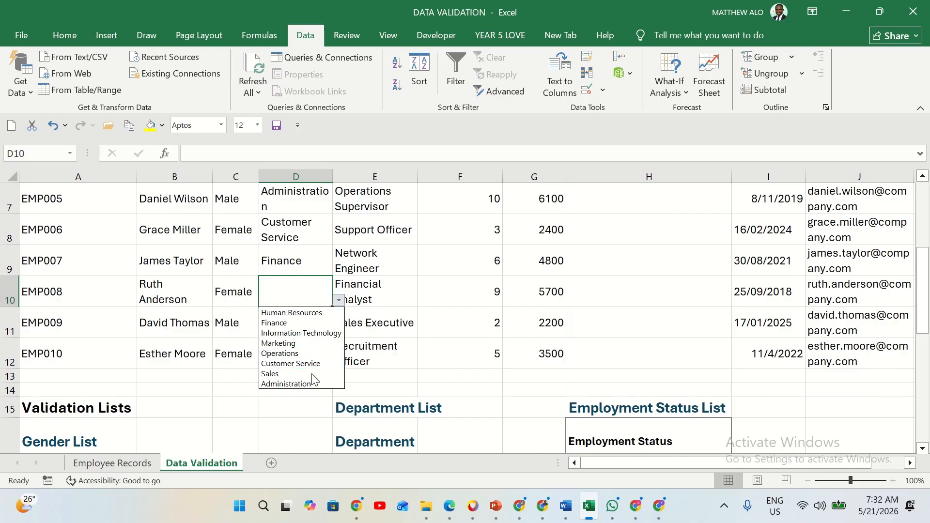
left_click(297, 383)
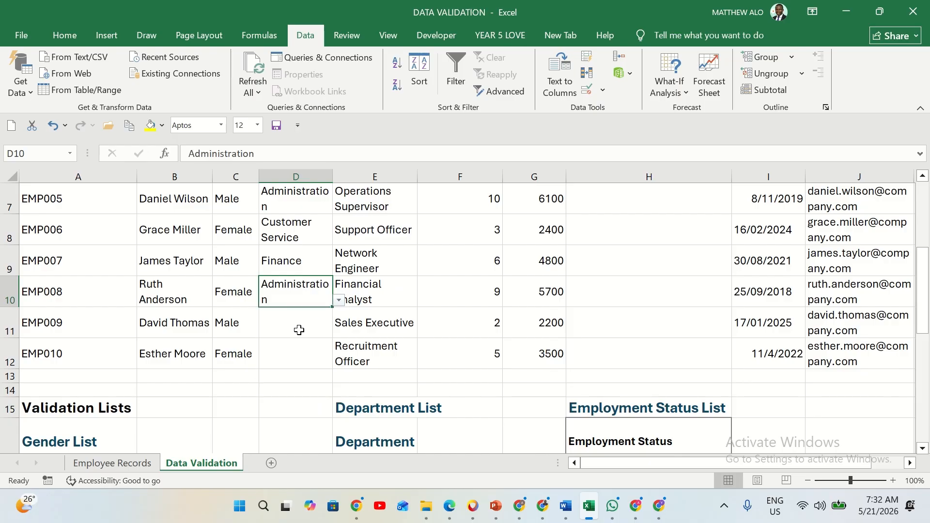
Choose Marketing for EMP009 in D11 and Customer Service for EMP010 in D12 from the department dropdowns
left_click(299, 330)
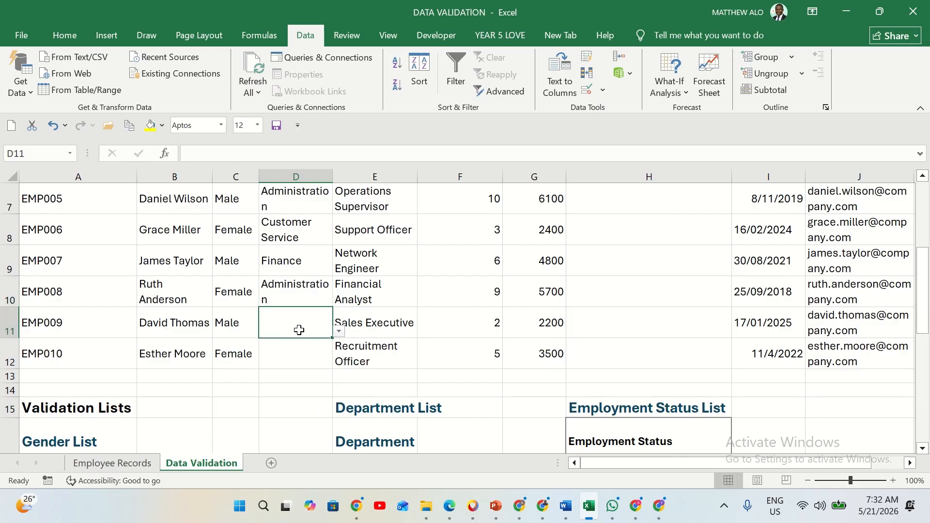
left_click(339, 332)
left_click(305, 374)
left_click(309, 353)
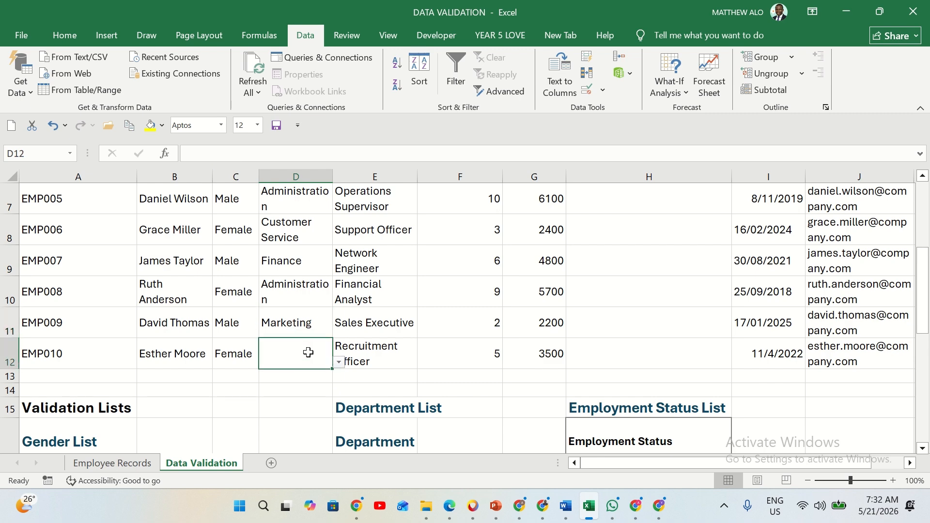
left_click(339, 362)
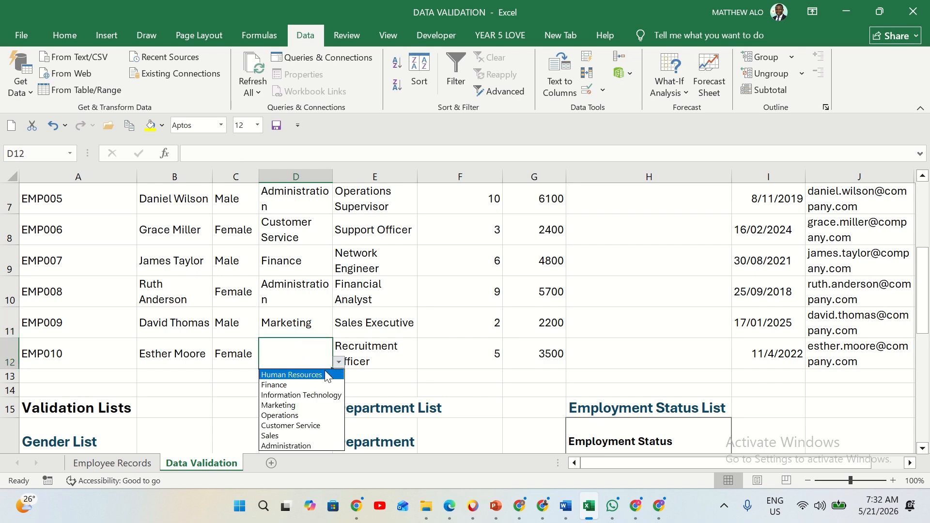
left_click(300, 425)
Start a data validation rule for the Employment Status cells H3:H12 and allow only List values
scroll(362, 348, "up", 2)
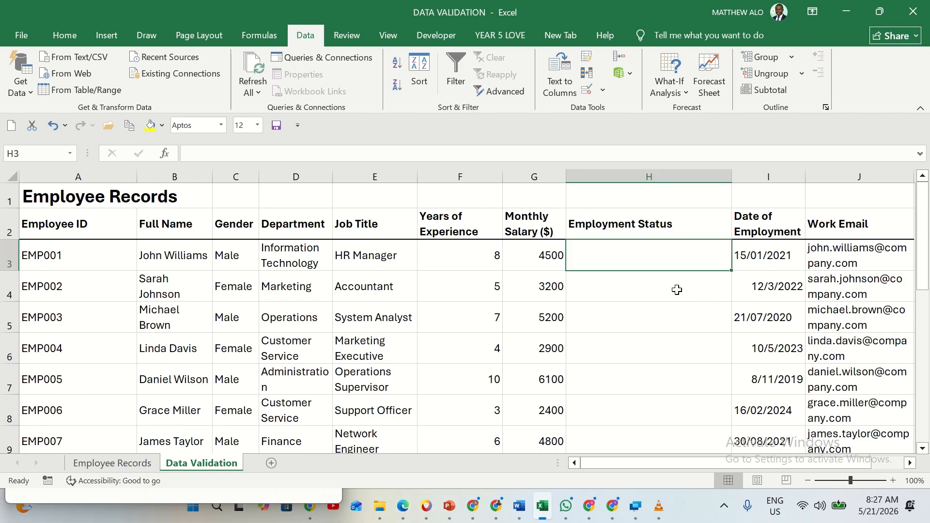
mouse_move(652, 265)
left_mouse_down()
mouse_move(650, 407)
mouse_move(663, 459)
mouse_move(665, 419)
left_mouse_up()
scroll(665, 395, "up", 2)
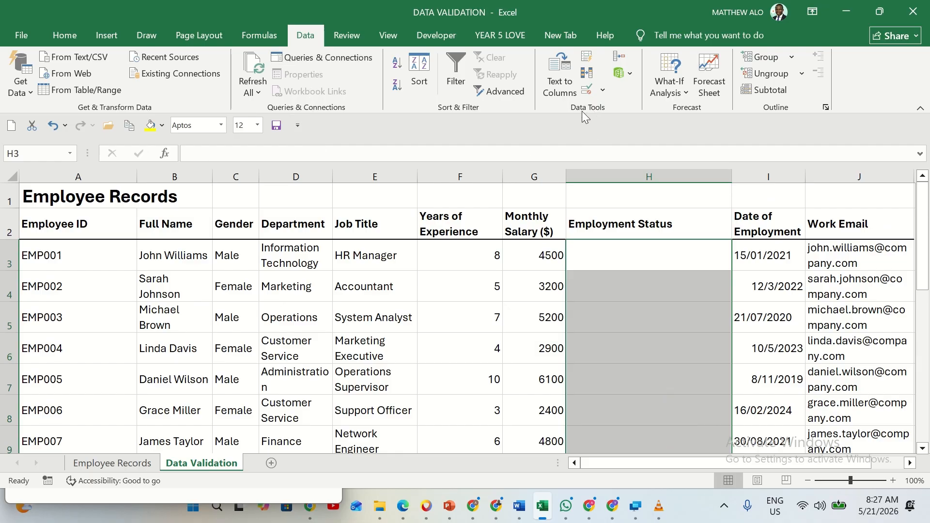
left_click(600, 92)
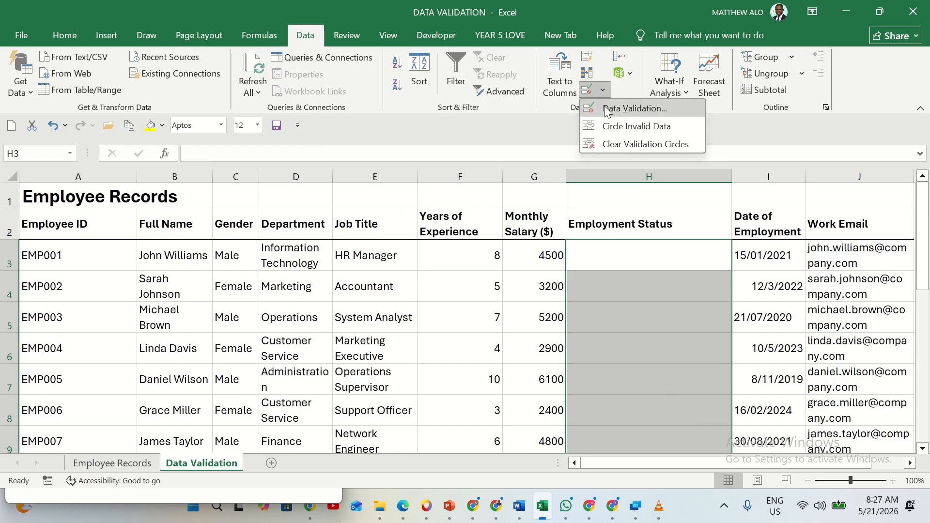
left_click(604, 106)
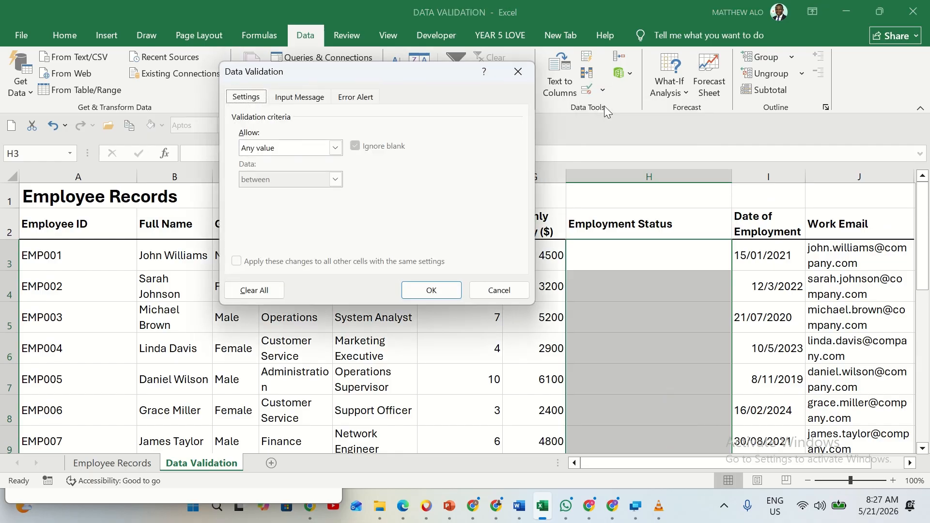
left_click(335, 148)
left_click(274, 196)
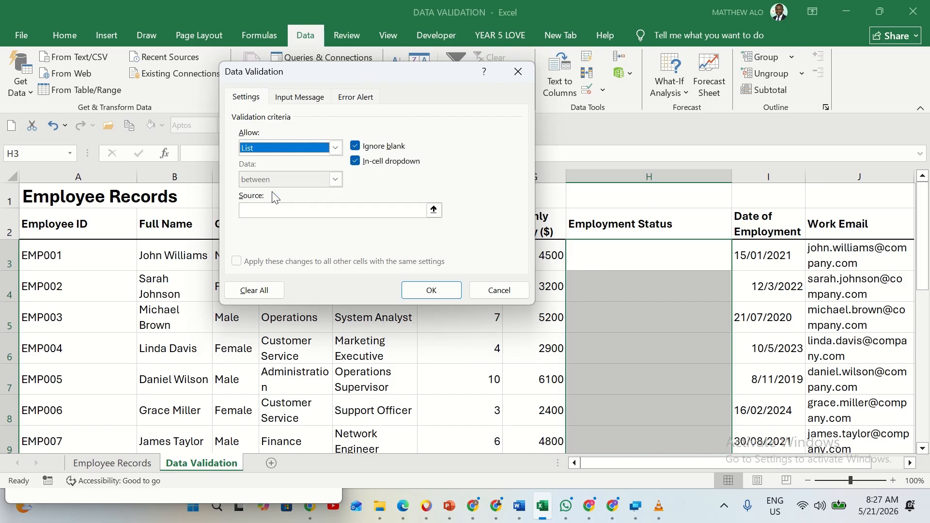
Use the Employment Status List entries in $H$17:$H$20 as the validation source and apply the rule
left_click(284, 208)
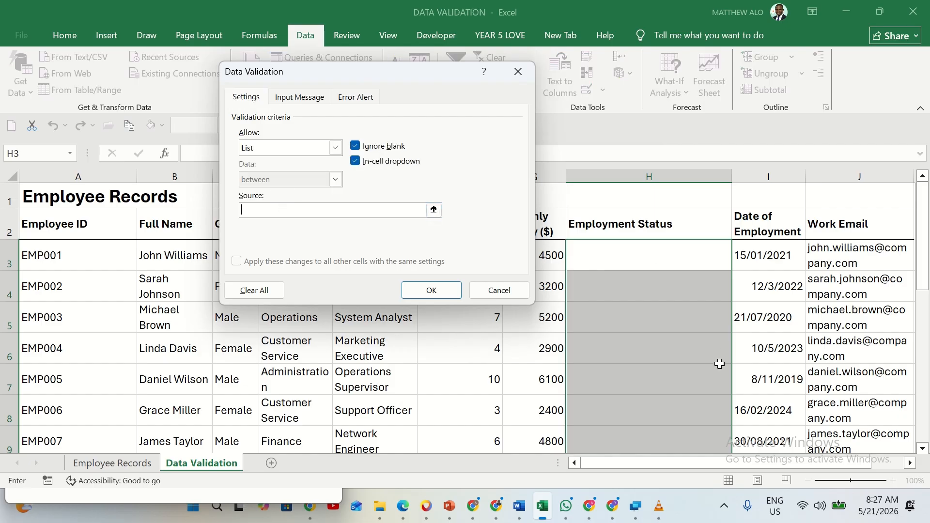
scroll(711, 378, "down", 5)
scroll(702, 349, "up", 1)
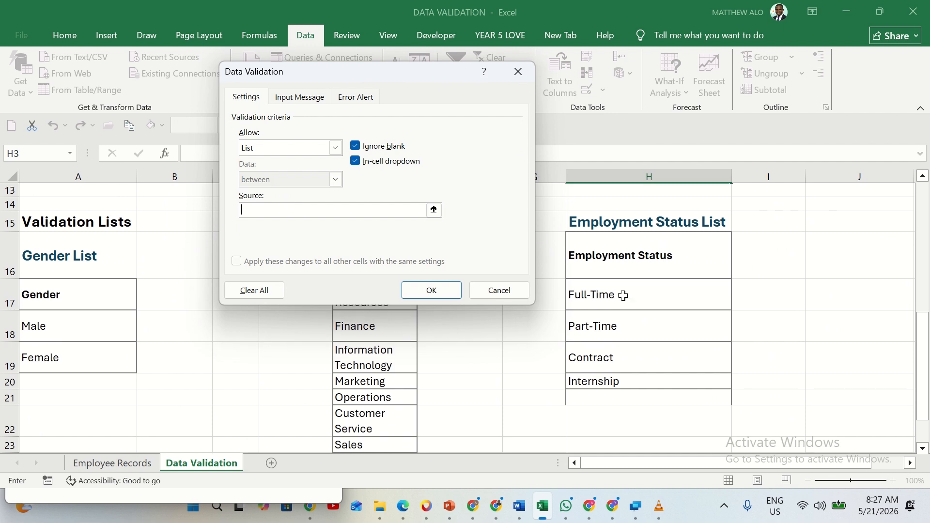
left_click_drag(624, 295, 614, 382)
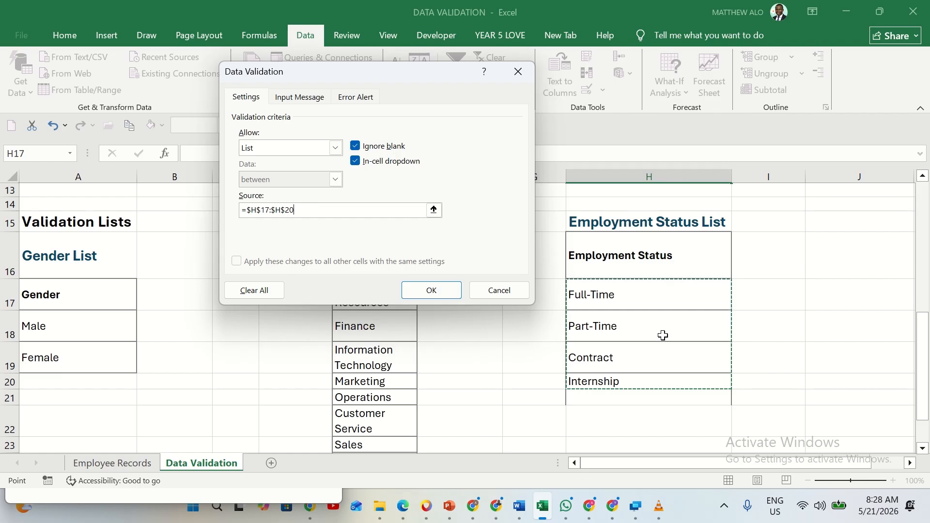
left_click(431, 291)
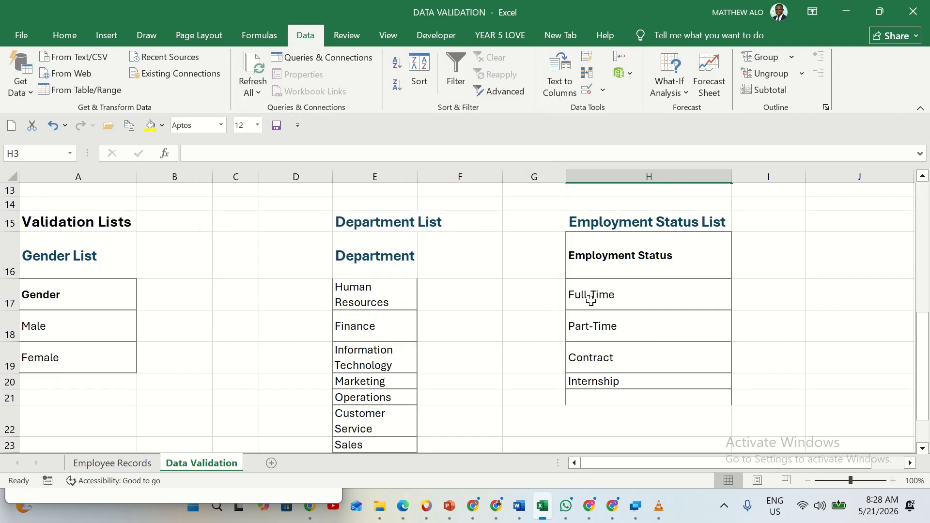
Choose Full-Time for EMP001 in H3 and Part-Time for EMP002 in H4 from the employment status dropdowns
scroll(596, 297, "up", 4)
left_click(630, 263)
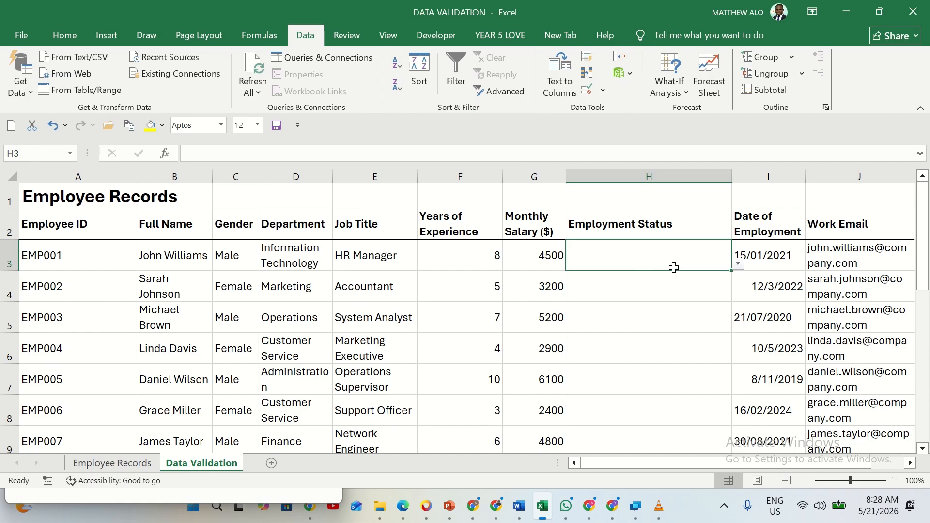
left_click(738, 265)
left_click(615, 262)
left_click(738, 264)
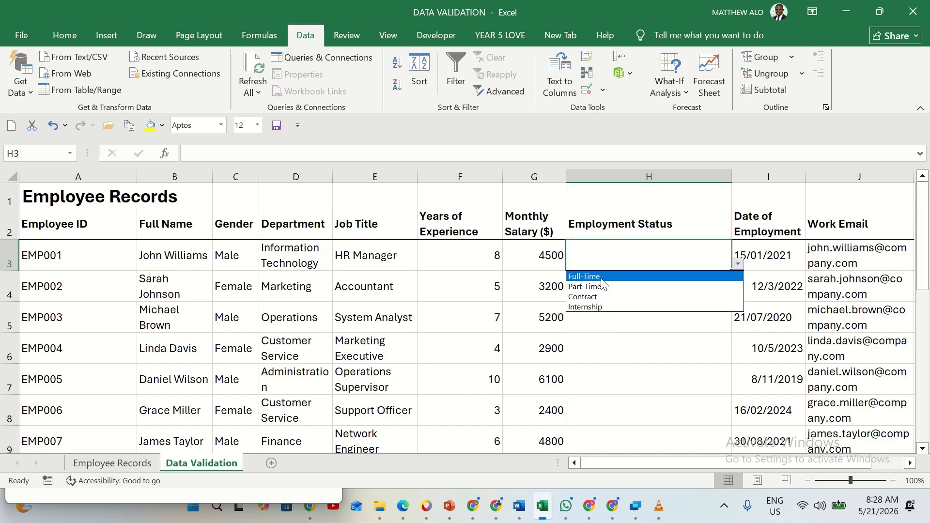
left_click(587, 277)
left_click(662, 292)
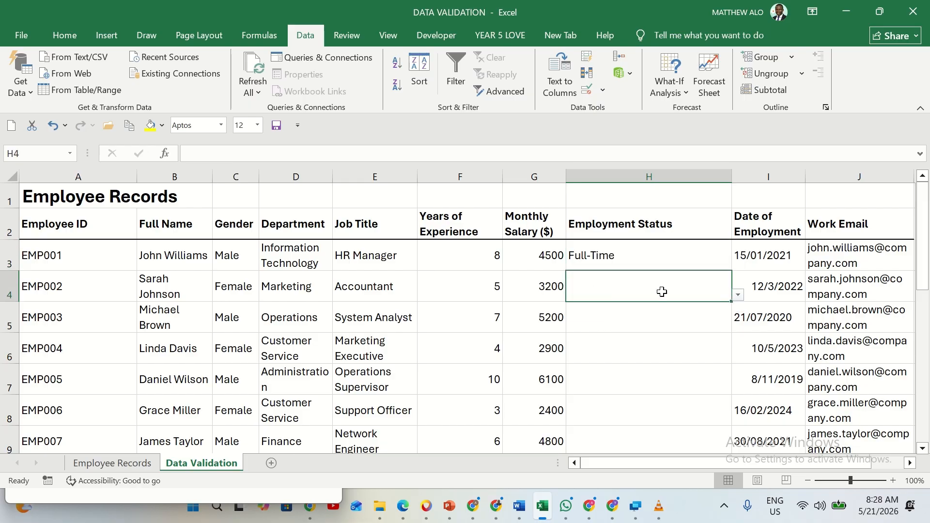
left_click(738, 295)
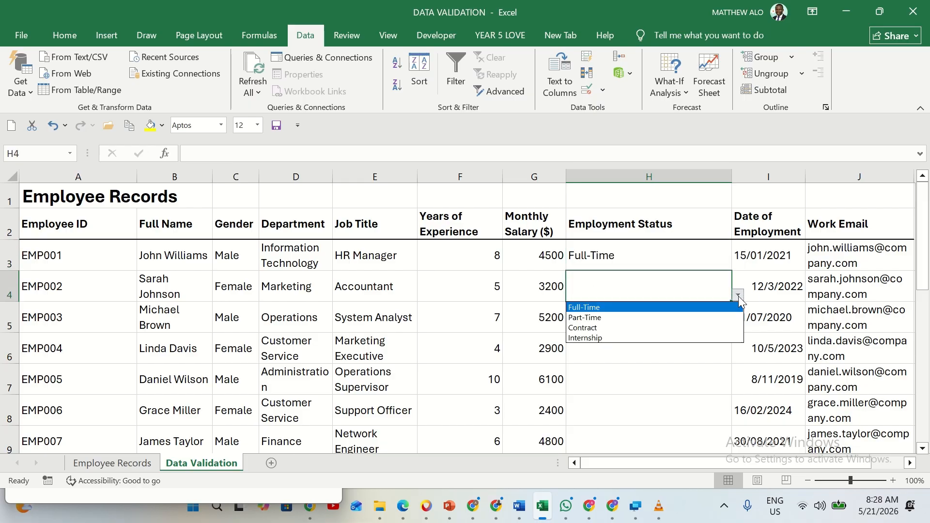
left_click(630, 318)
Choose Contract for EMP003 in H5 and Internship for EMP004 in H6 from the employment status dropdowns
left_click(630, 317)
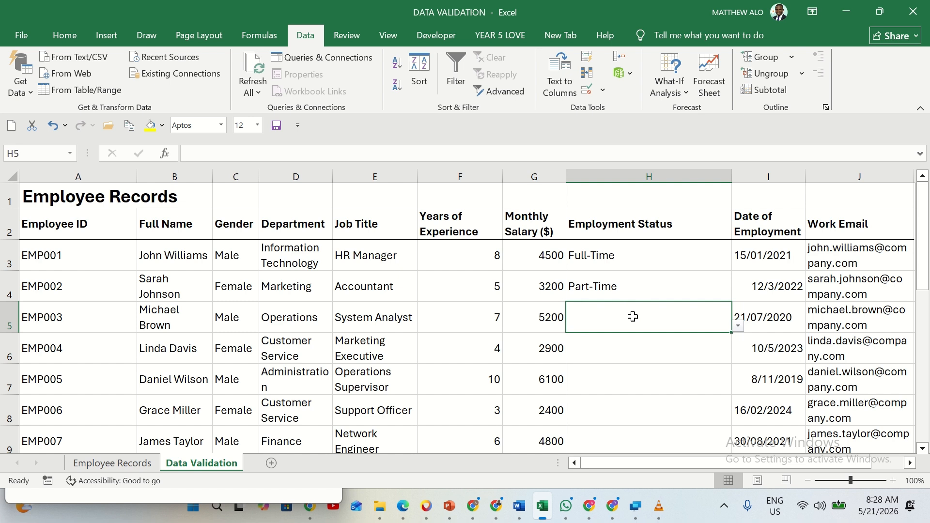
left_click(738, 326)
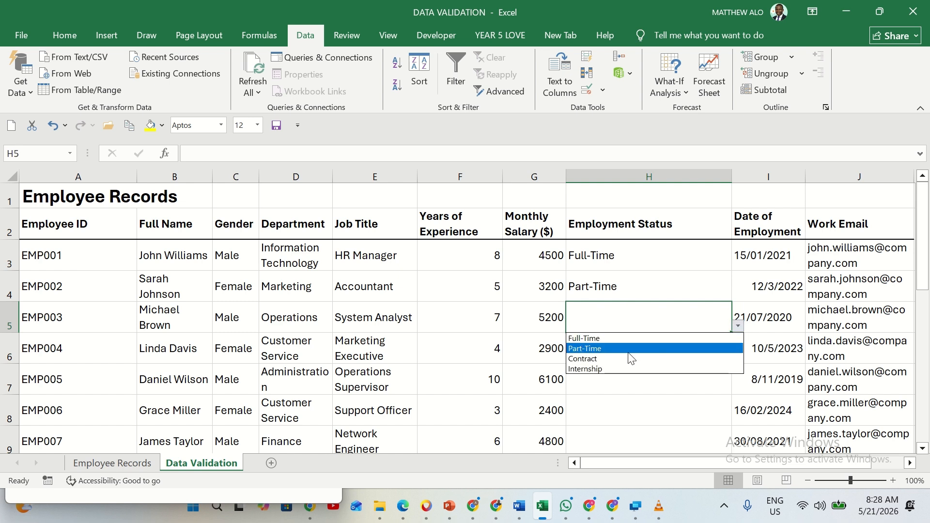
left_click(607, 360)
left_click(609, 348)
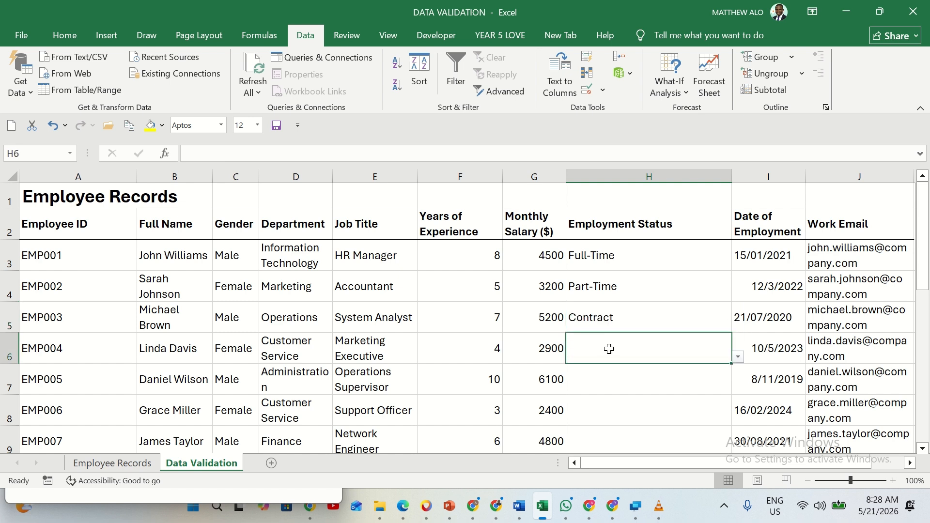
left_click(738, 358)
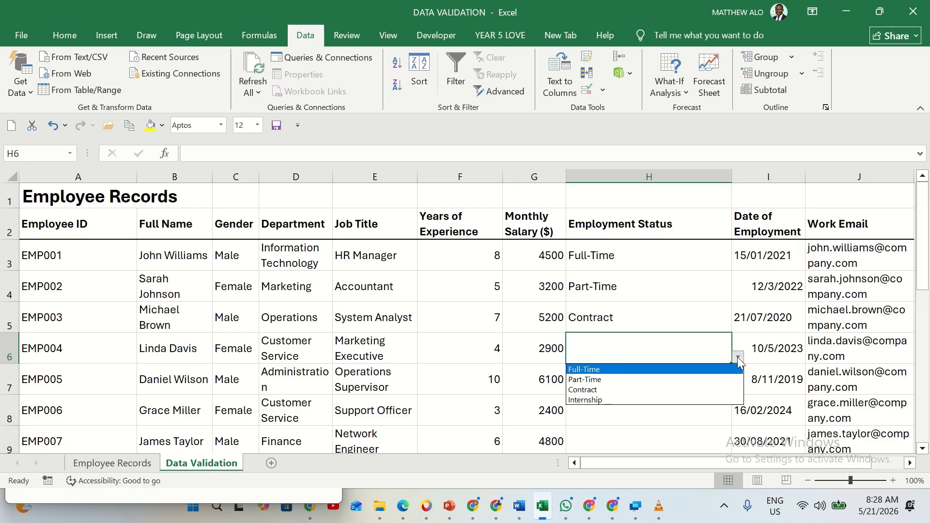
left_click(617, 400)
Choose Full-Time for both EMP005 in H7 and EMP006 in H8 from the employment status dropdowns
left_click(619, 383)
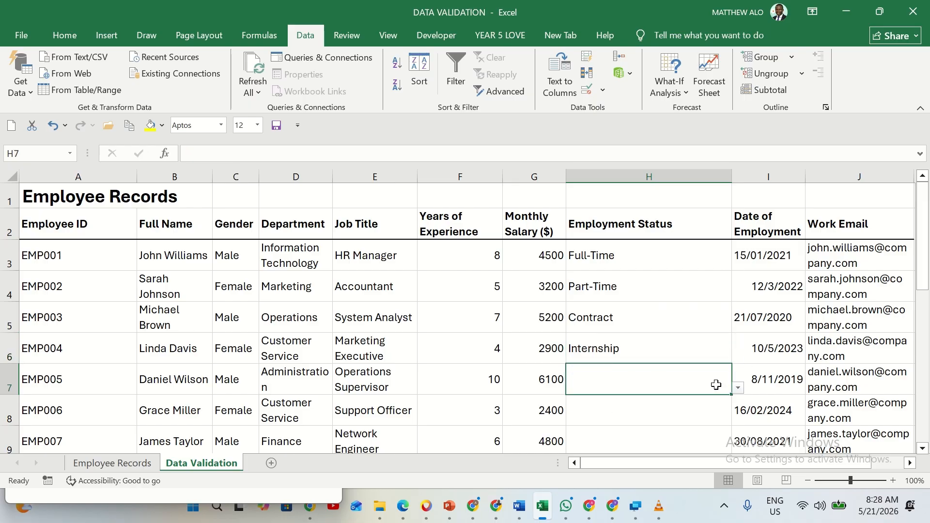
left_click(738, 389)
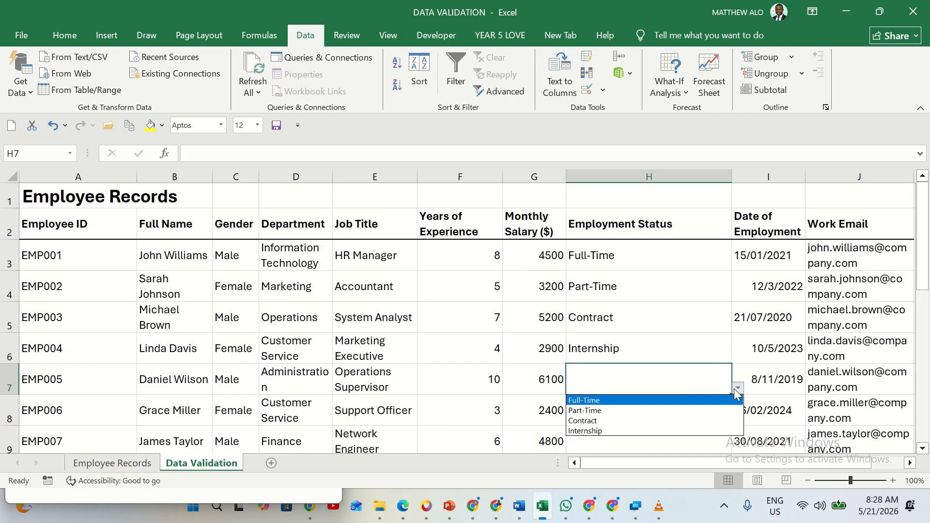
left_click(611, 400)
left_click(666, 406)
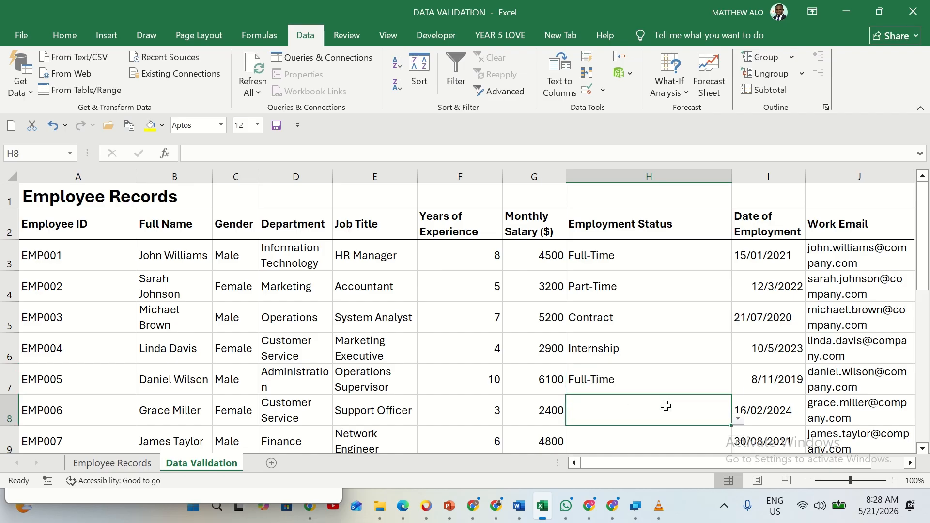
left_click(739, 420)
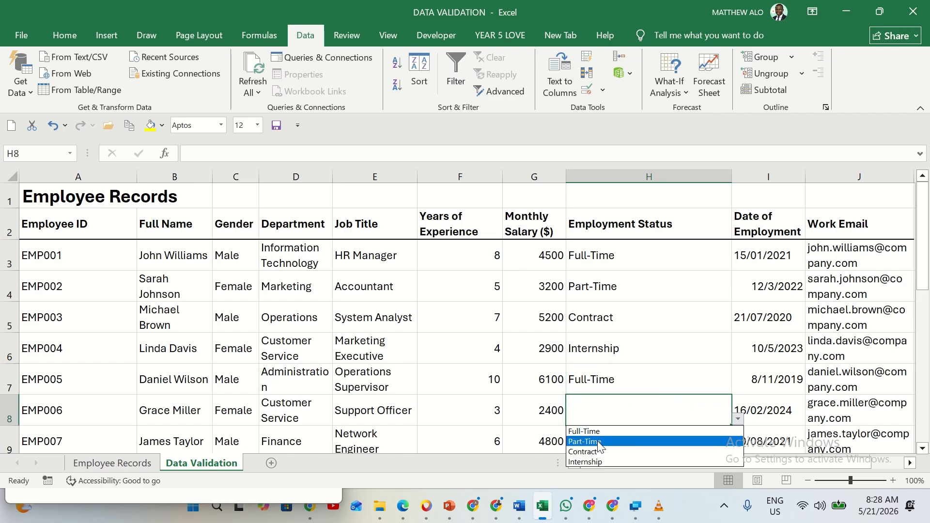
left_click(618, 430)
Choose Part-Time for EMP007 in H9 and Full-Time for EMP008 in H10 from the employment status dropdowns
scroll(622, 407, "down", 1)
scroll(622, 407, "down", 1)
left_click(616, 359)
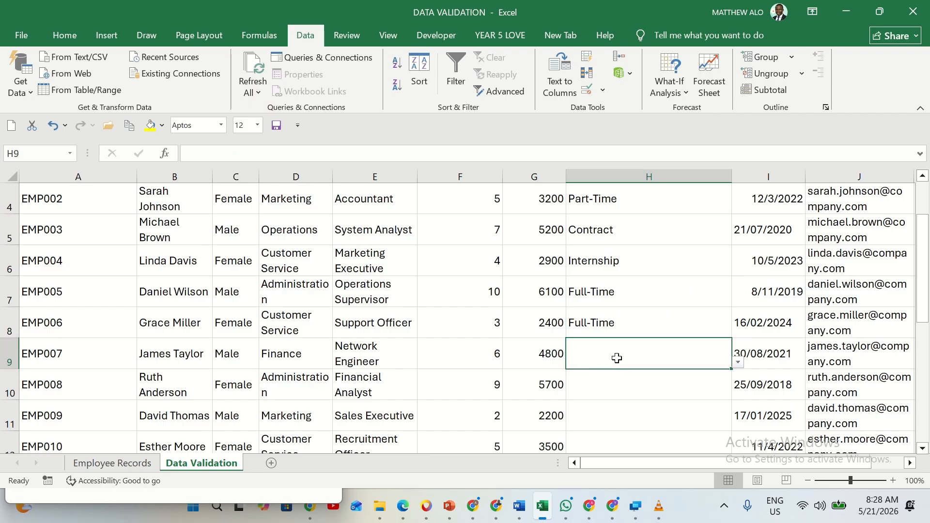
left_click(738, 364)
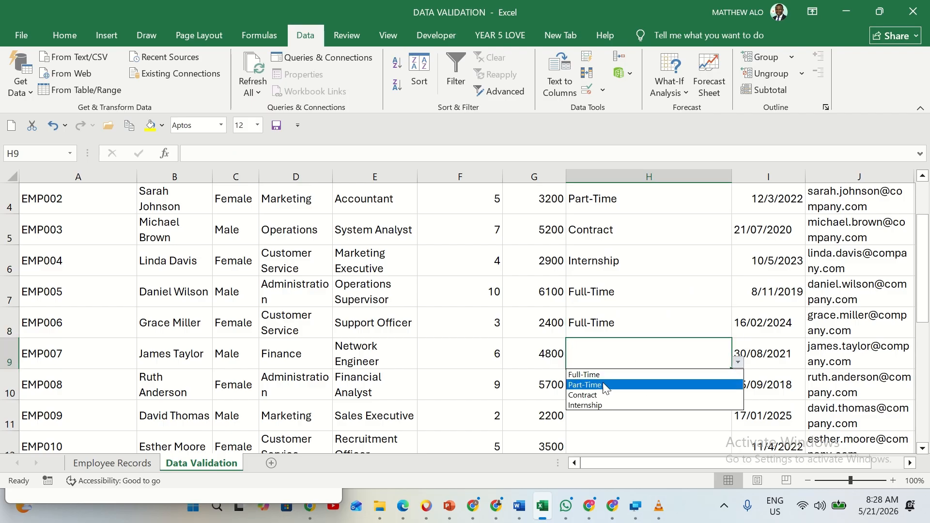
left_click(601, 383)
left_click(613, 381)
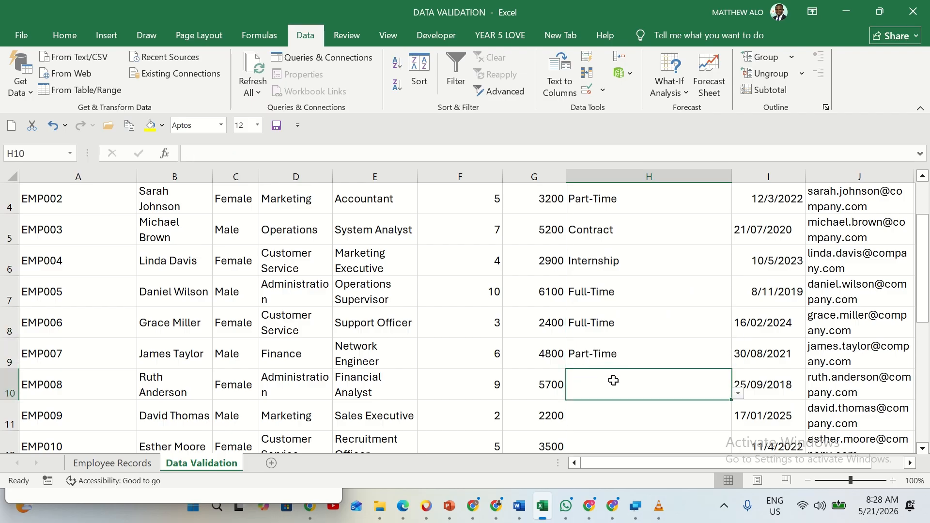
left_click(739, 393)
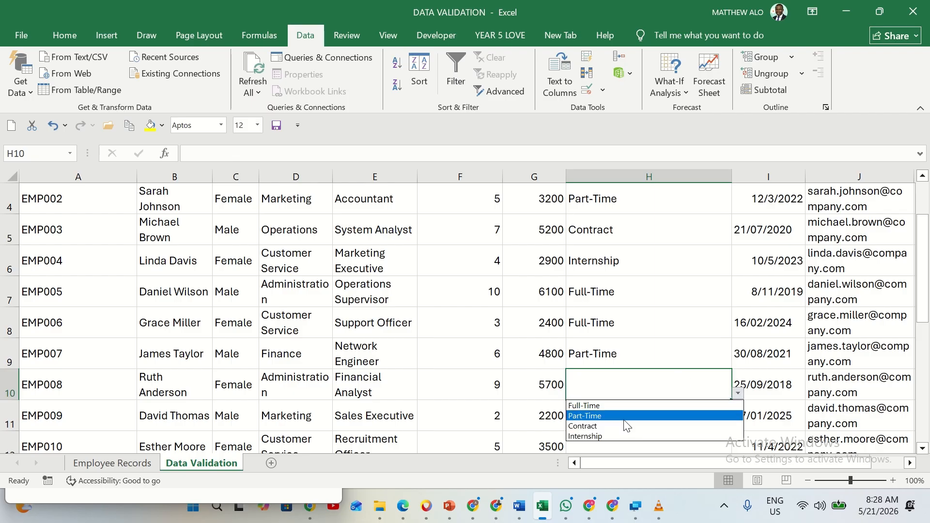
left_click(598, 406)
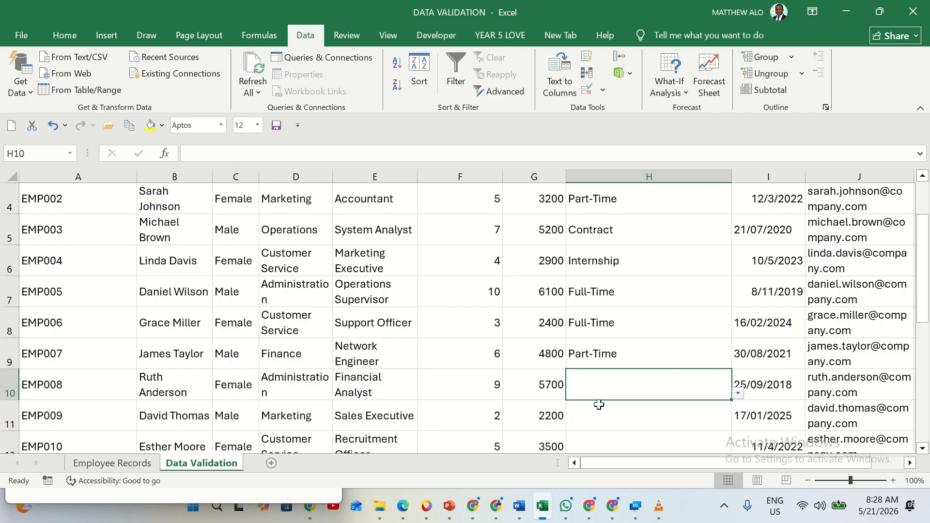
Choose Contract as the employment status of EMP009 in H11 from the dropdown
scroll(600, 405, "down", 1)
left_click(644, 325)
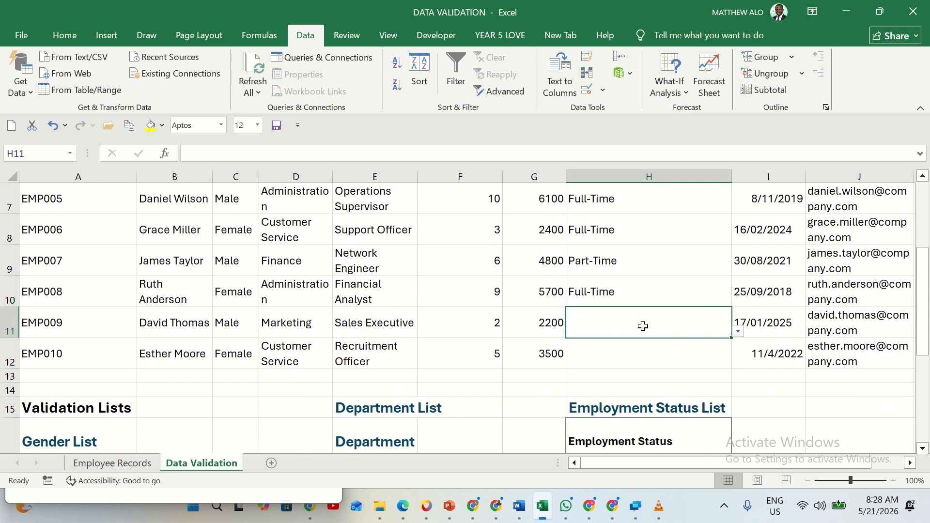
left_click(738, 331)
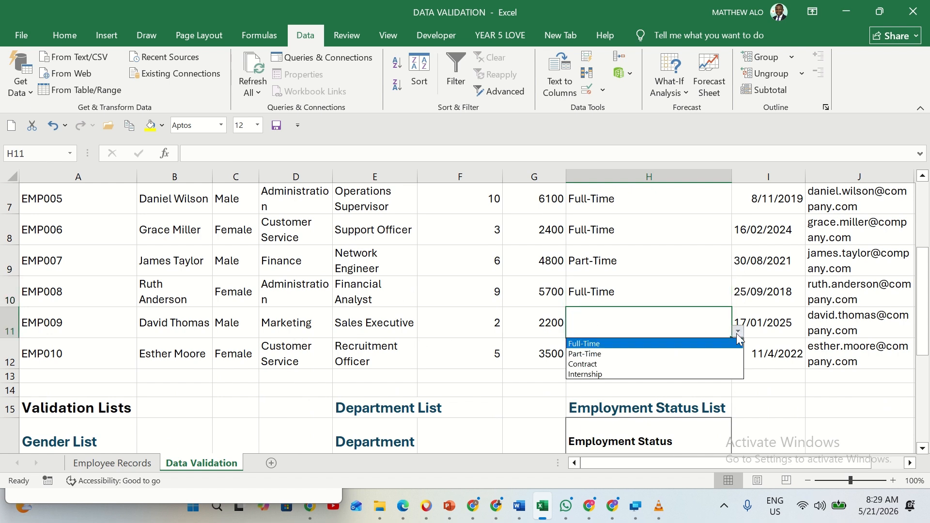
left_click(595, 362)
Check the employment status options offered for EMP010 in H12 and review the records above
left_click(594, 355)
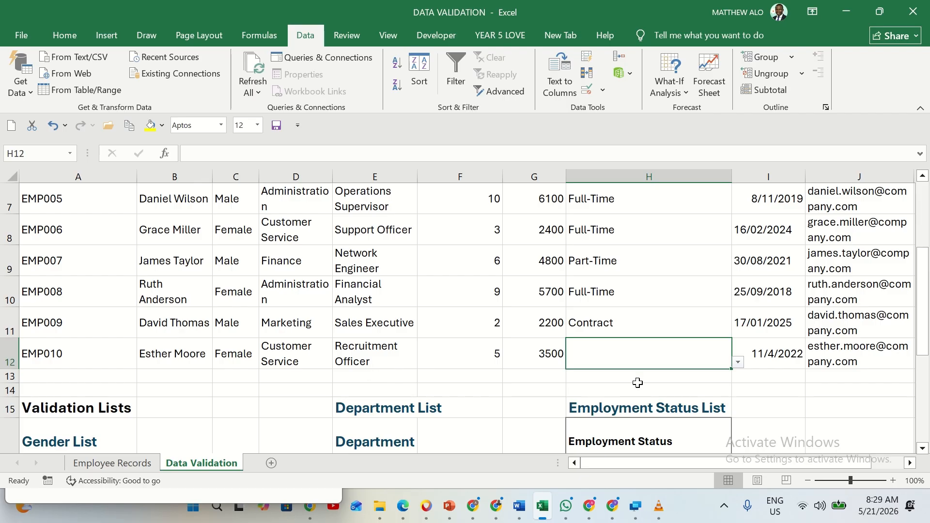
left_click(738, 363)
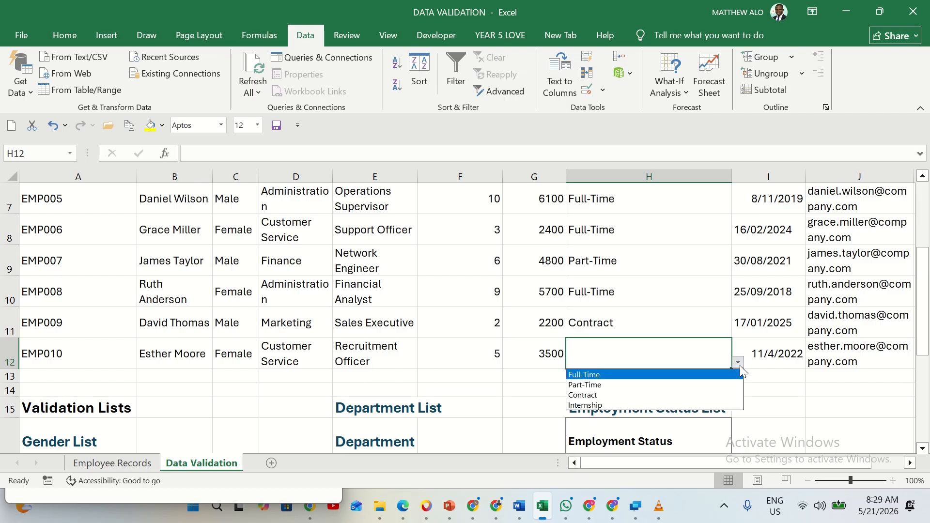
left_click(660, 354)
scroll(664, 352, "up", 2)
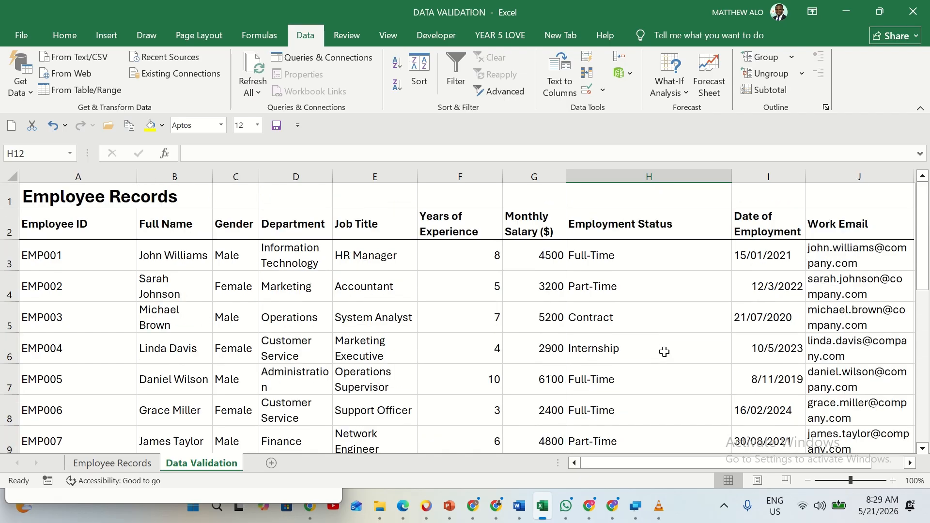
scroll(664, 352, "down", 2)
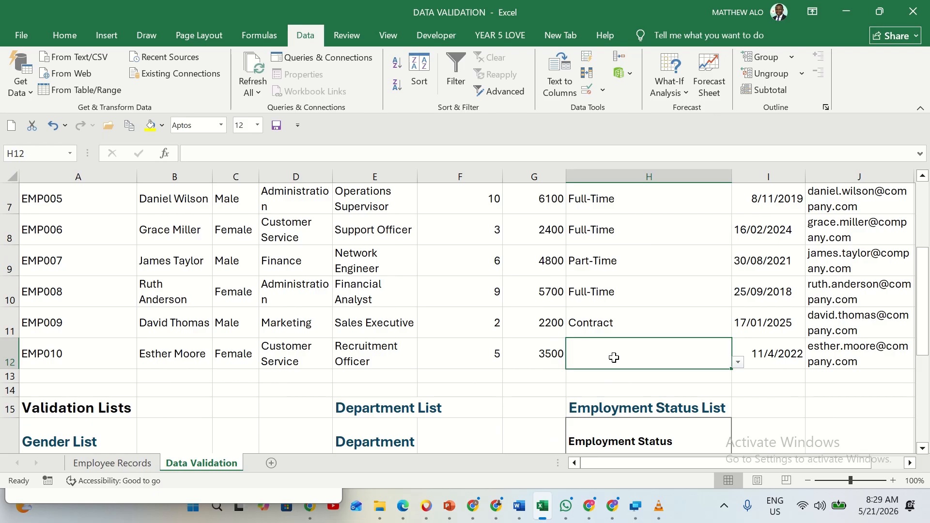
Try to enter the unlisted status Volunteer for EMP010 in H12, and clear the entry
type("Volunte")
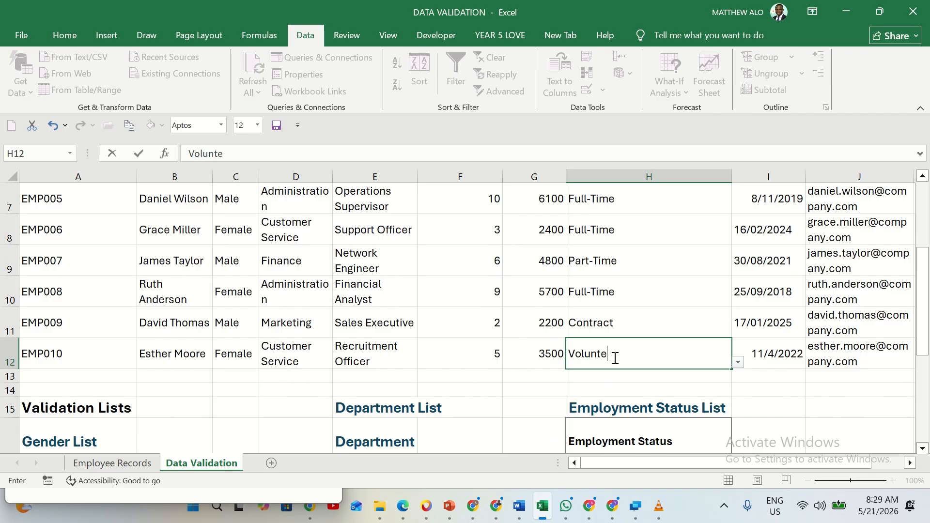
type("er")
left_click(773, 384)
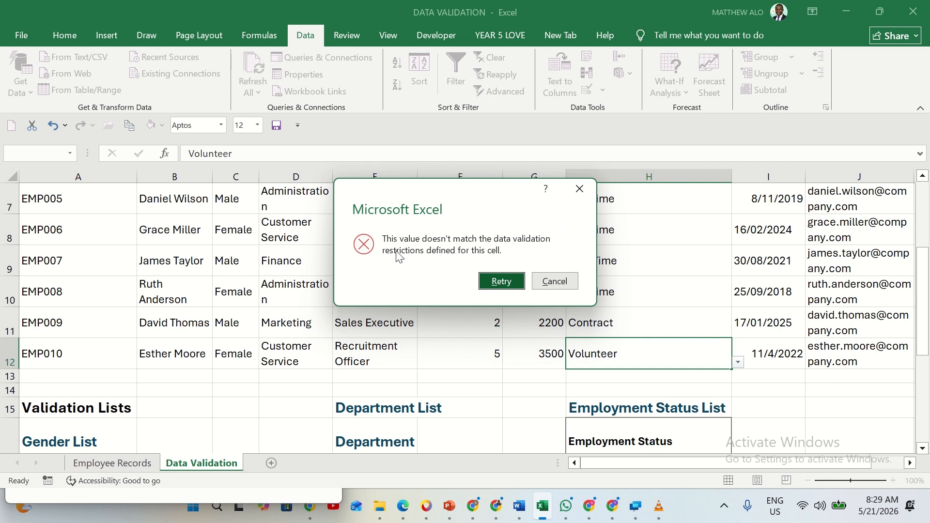
left_click(497, 277)
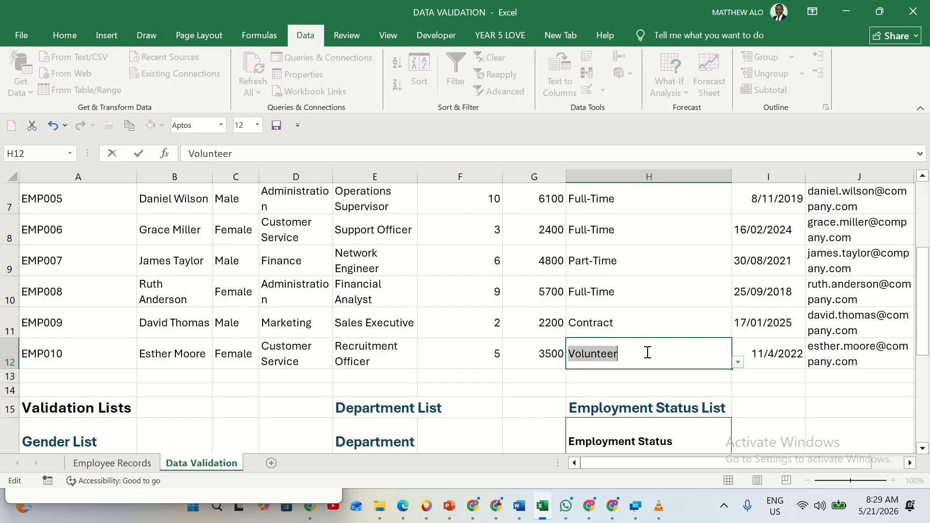
key("BackSpace")
Insert a cell at H19 above Contract in the Employment Status list, shifting cells down, and enter Volunteer in it
scroll(644, 356, "down", 3)
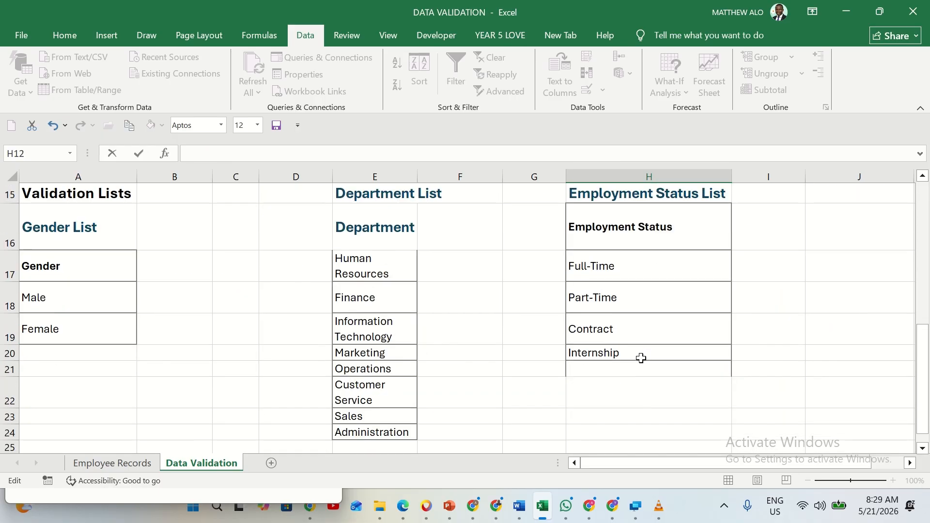
left_click(650, 308)
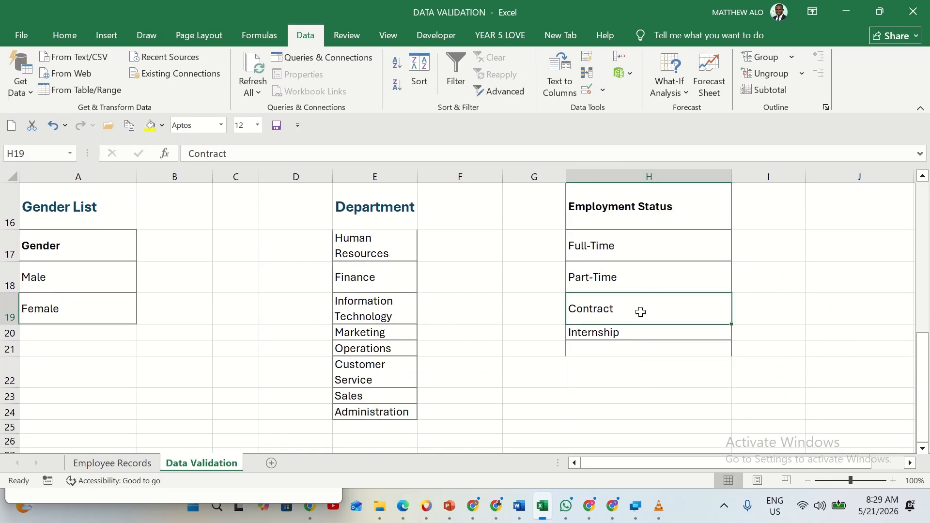
right_click(638, 314)
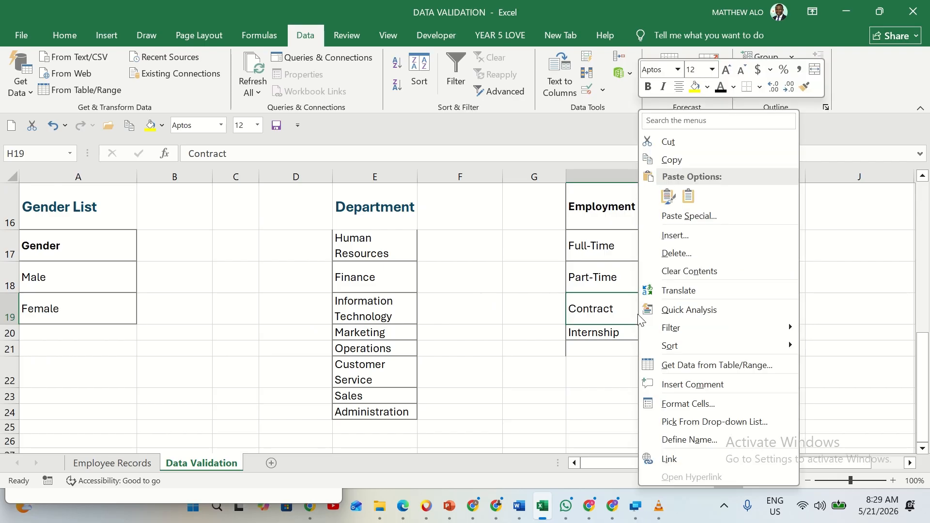
left_click(674, 239)
left_click(642, 261)
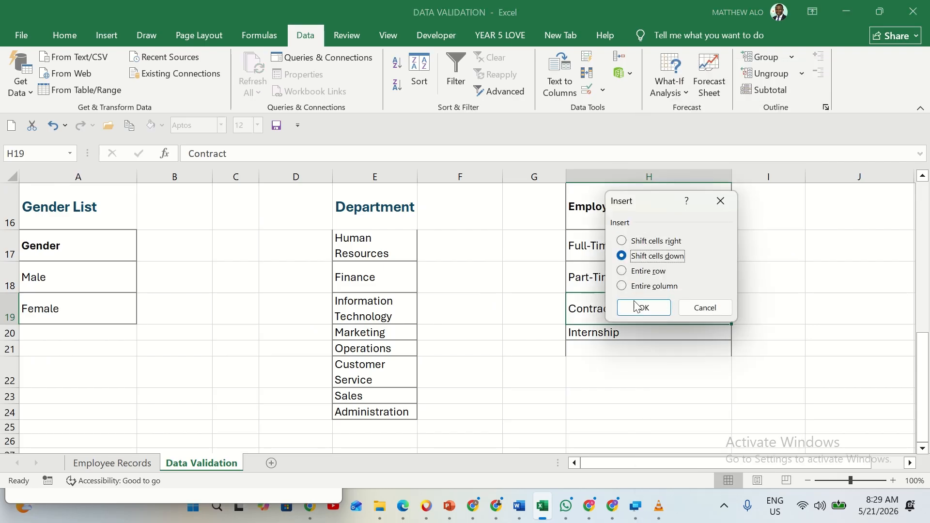
left_click(644, 307)
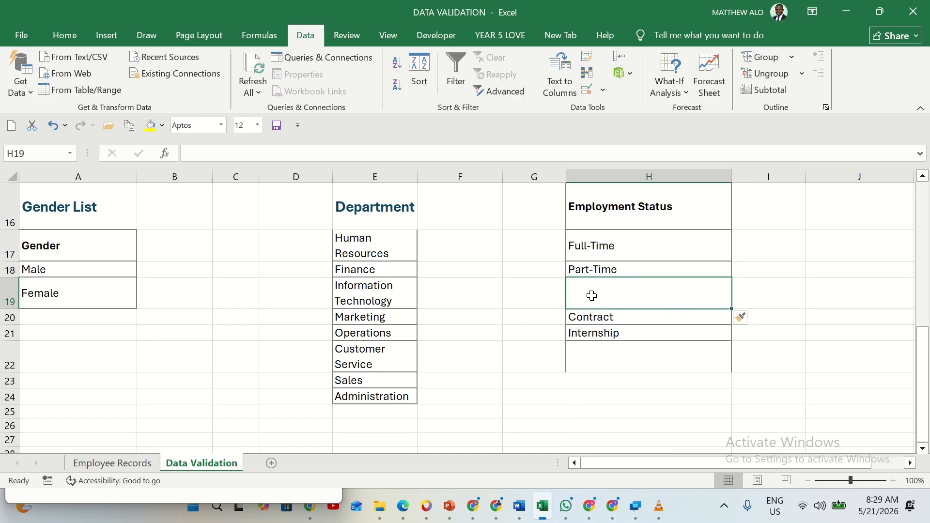
type("V")
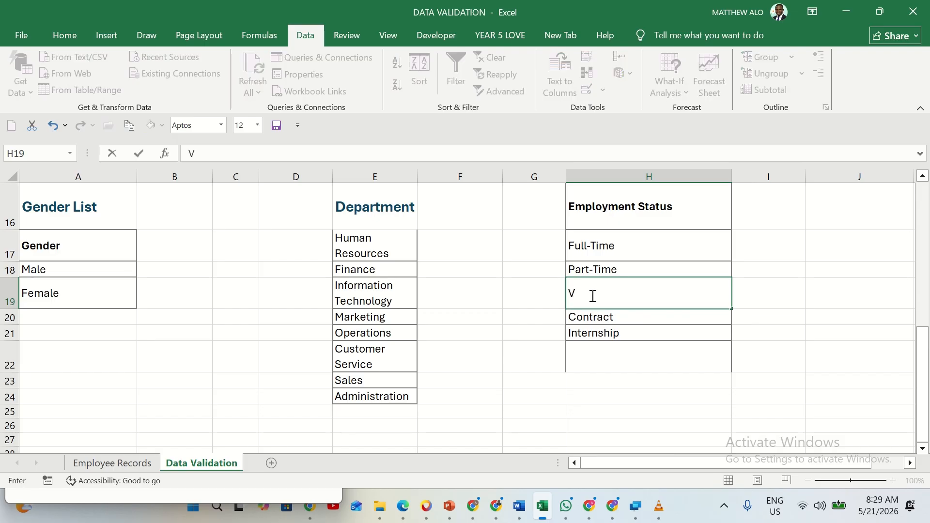
type("eer")
left_click(777, 302)
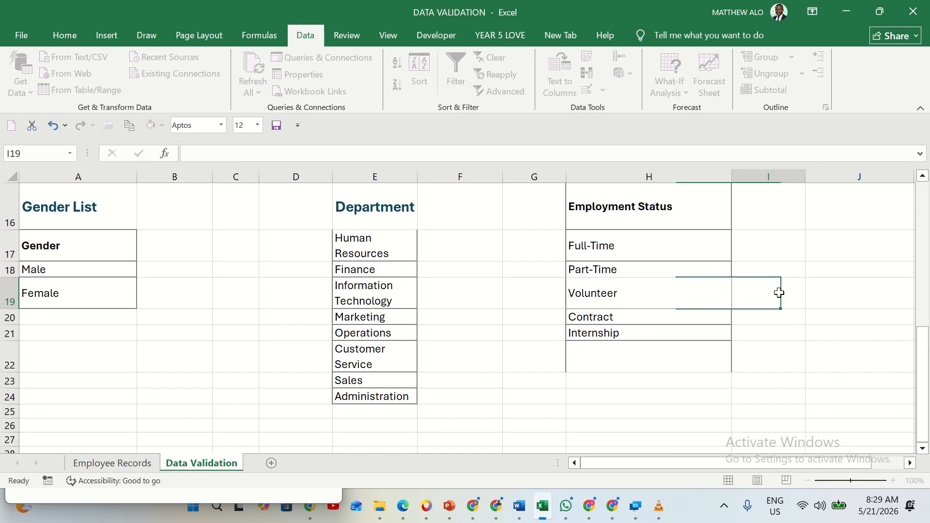
Choose Volunteer as the employment status of EMP010 in H12 from the dropdown
scroll(739, 283, "up", 3)
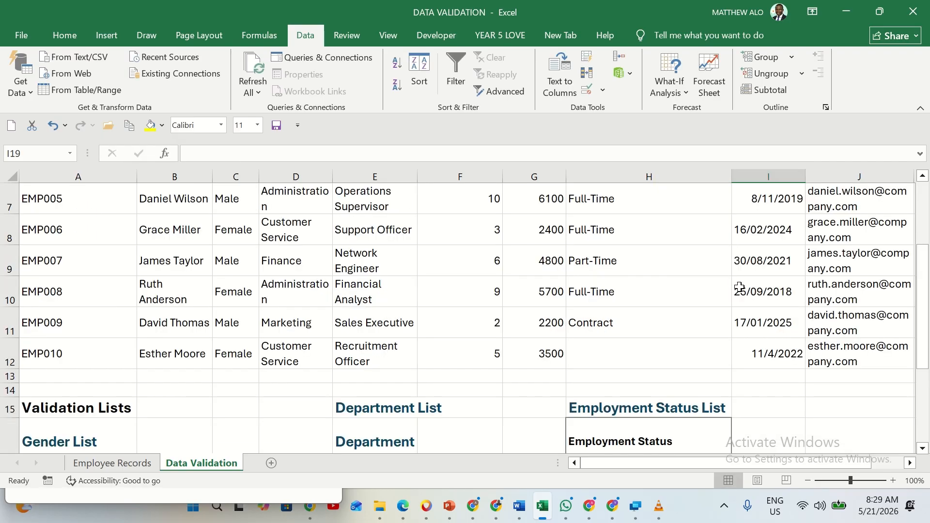
left_click(597, 359)
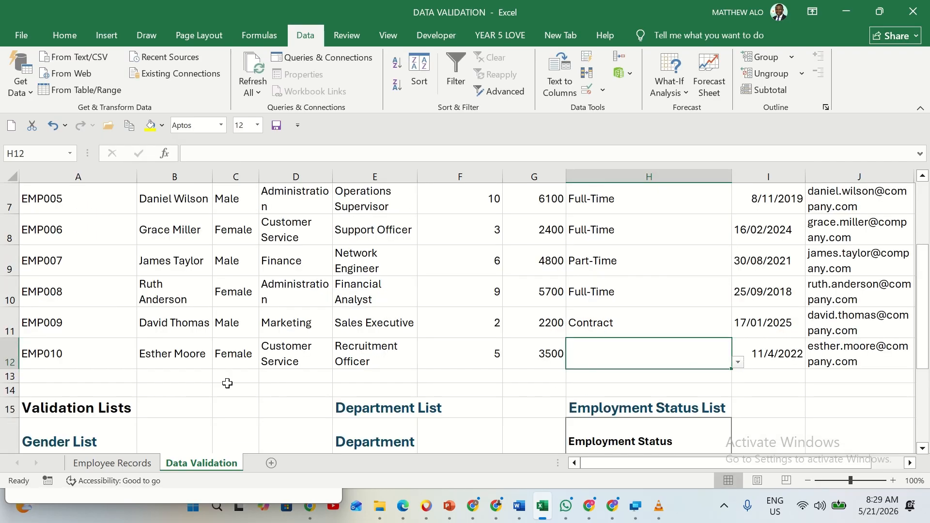
left_click(740, 363)
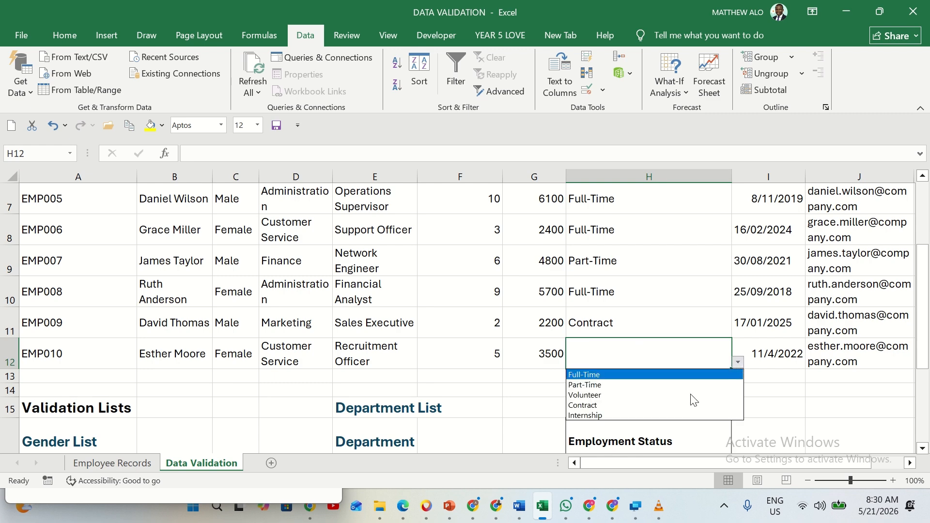
left_click(645, 396)
left_click(761, 384)
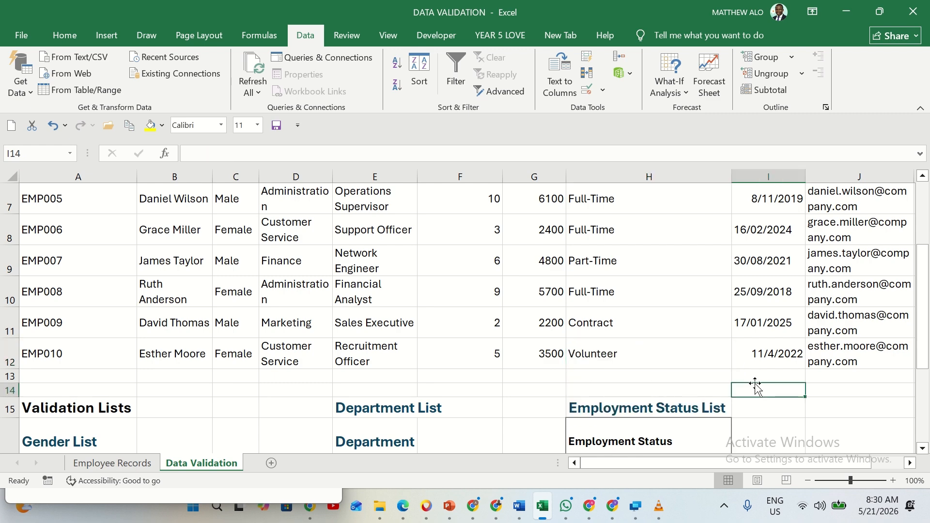
Review the value types that the Data Validation settings allow, and close them without changing anything
scroll(657, 350, "up", 2)
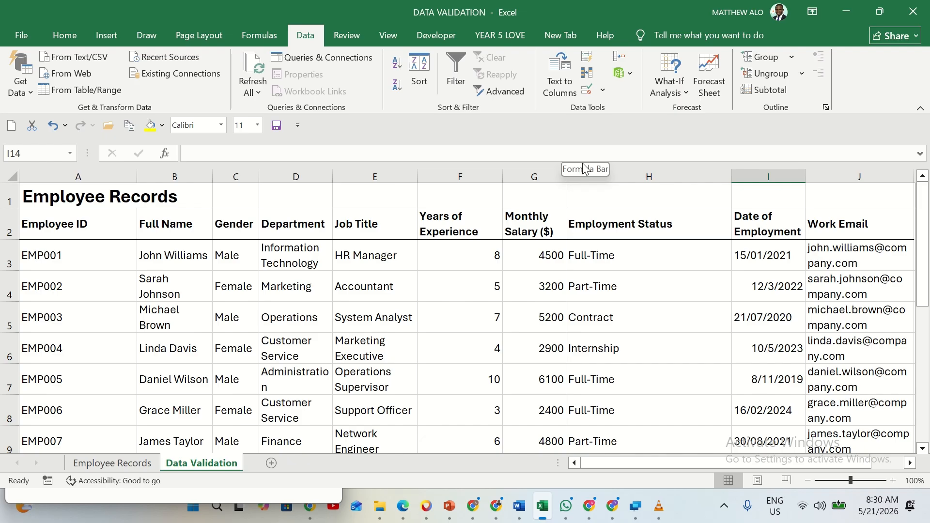
left_click(605, 91)
left_click(612, 108)
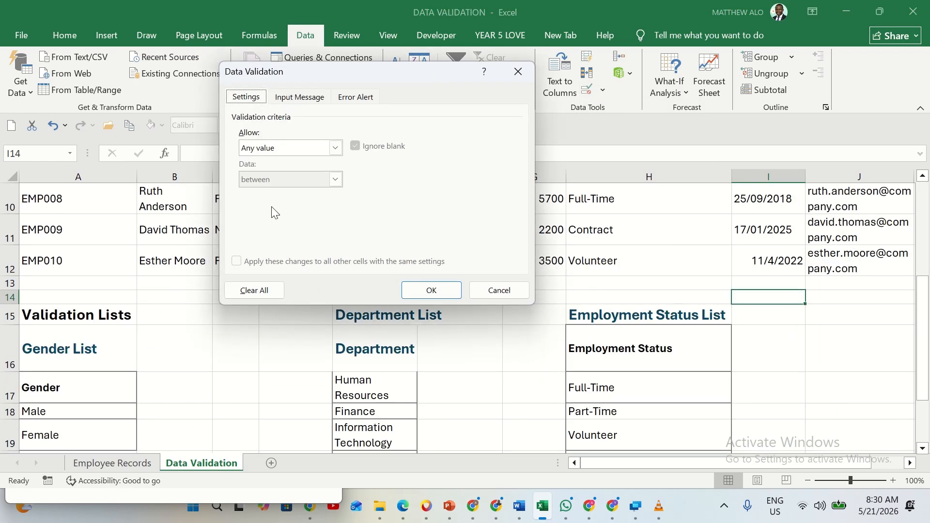
left_click(336, 149)
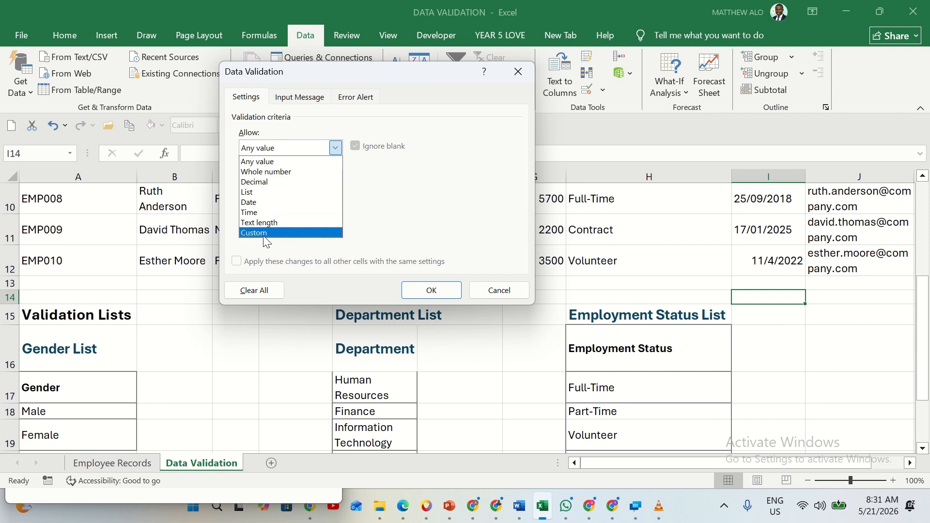
left_click(501, 289)
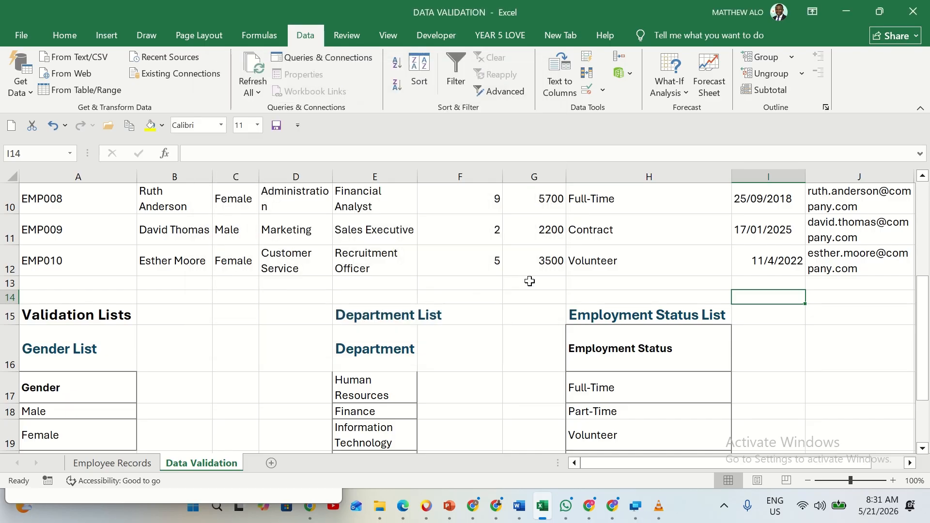
scroll(861, 298, "up", 3)
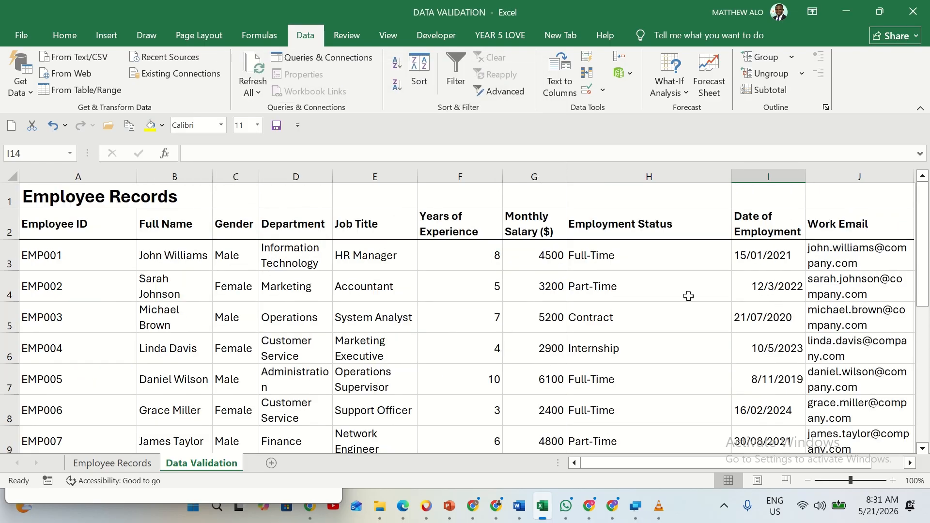